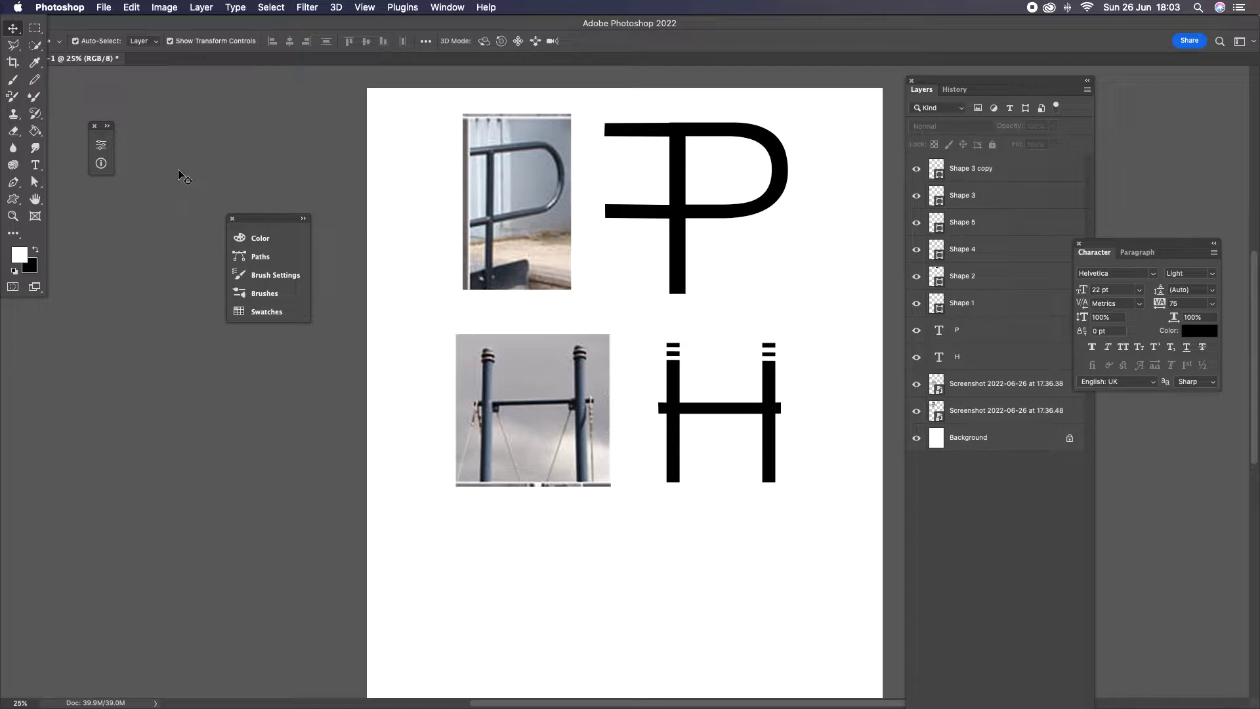
Create a blank 8.5 x 11 in Letter document at 300 ppi from the print presets, and return to the lettering document.
click(103, 7)
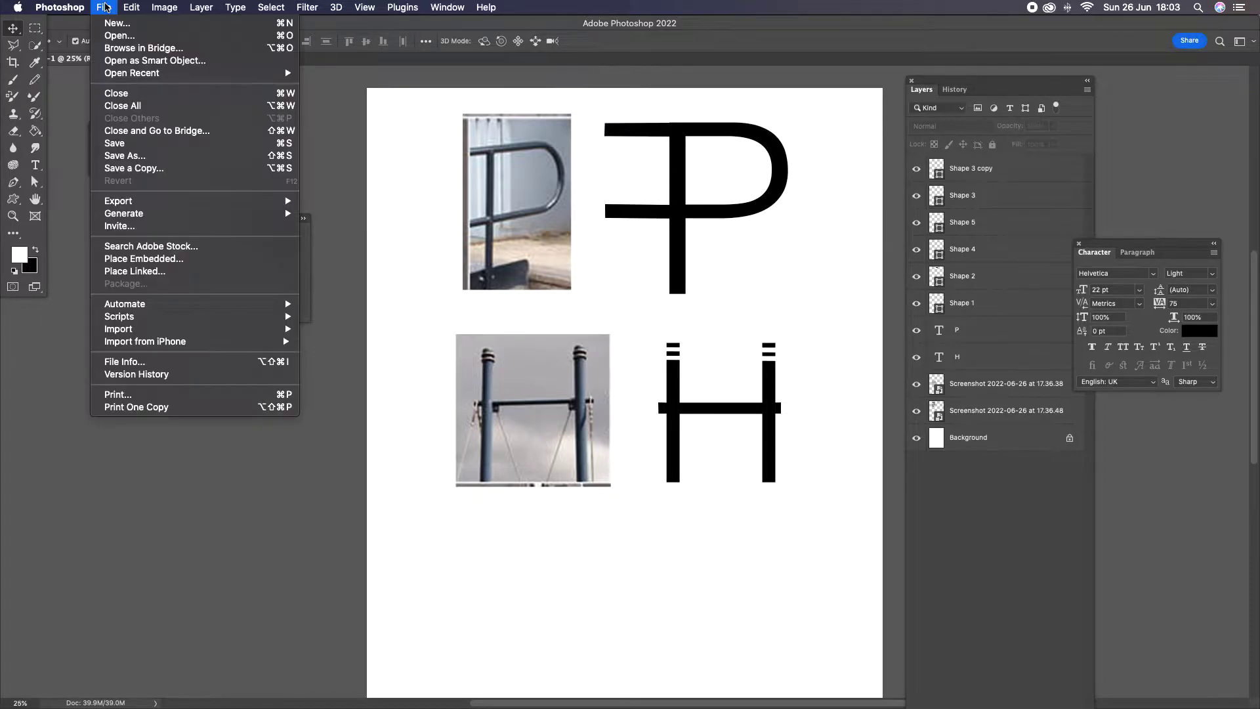
click(109, 24)
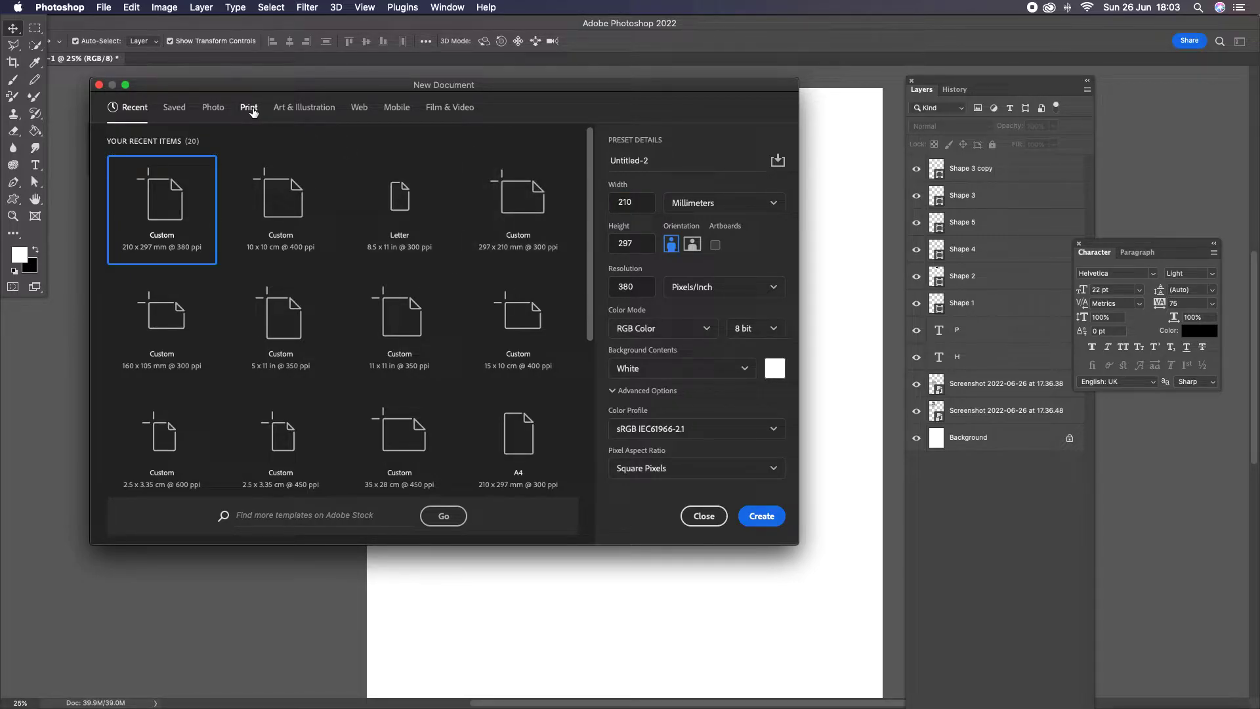
click(250, 109)
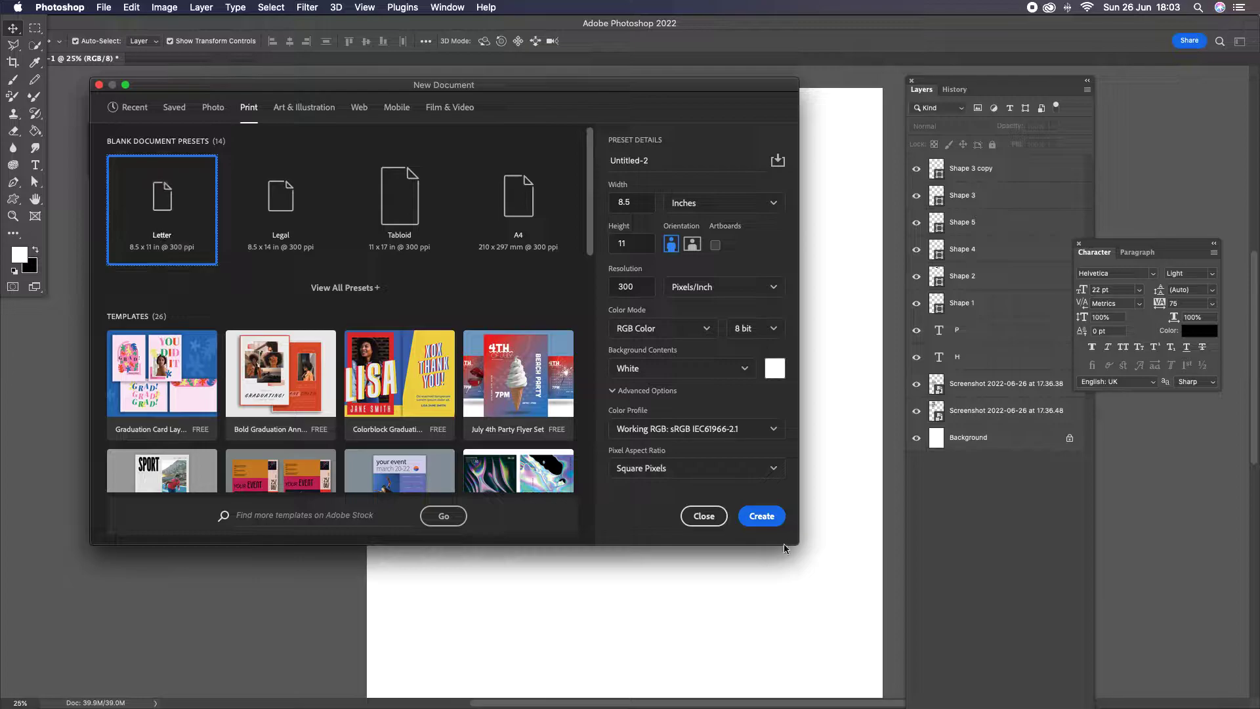
click(760, 516)
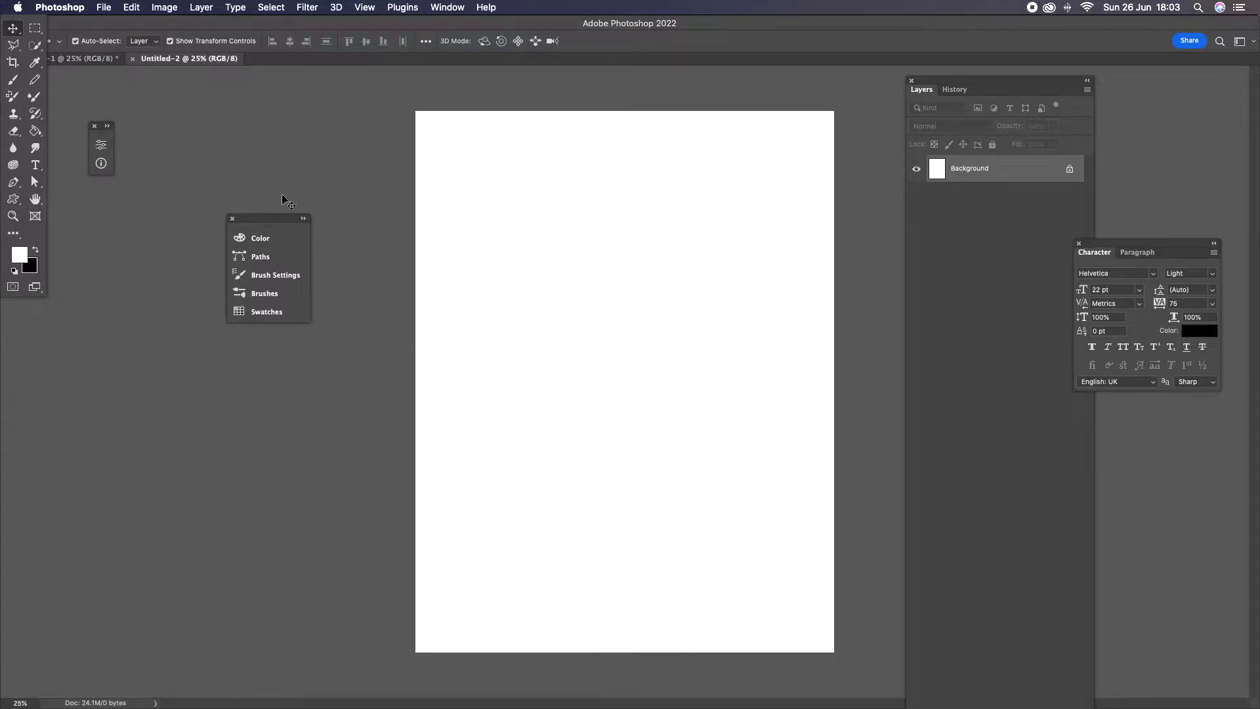
click(77, 58)
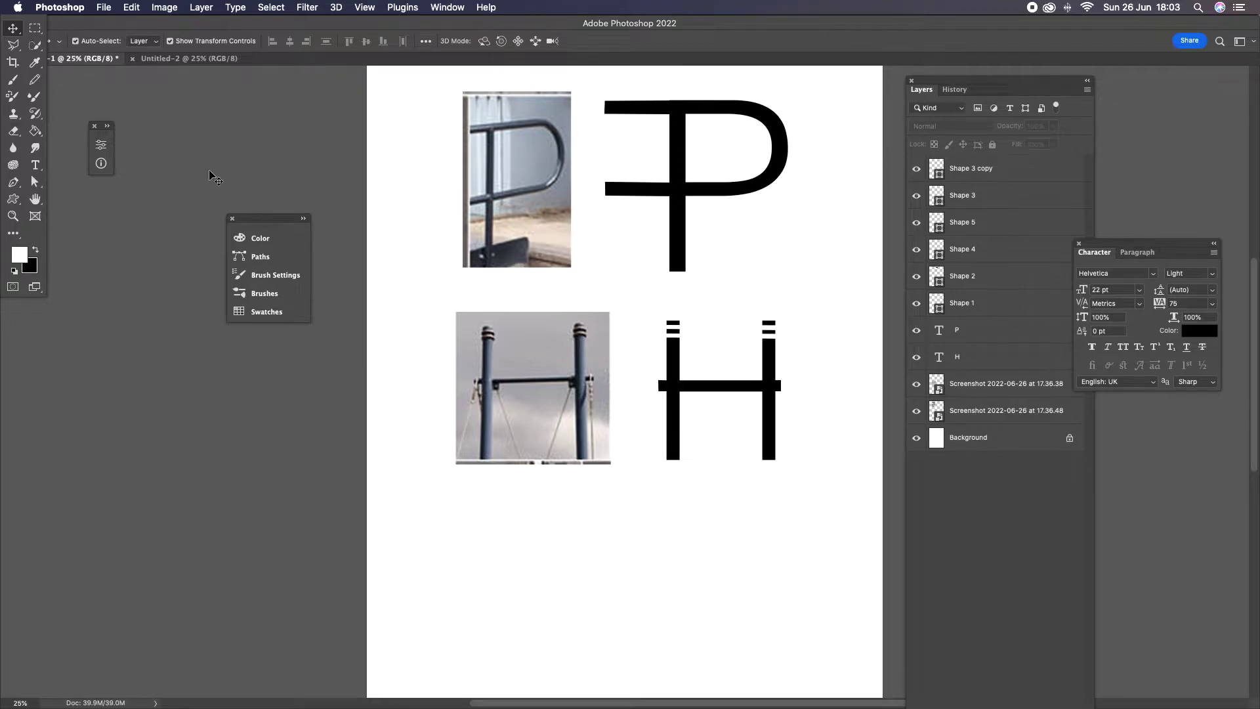
Add a letter P as Helvetica Light text in the empty area below the swing-frame photo.
click(38, 165)
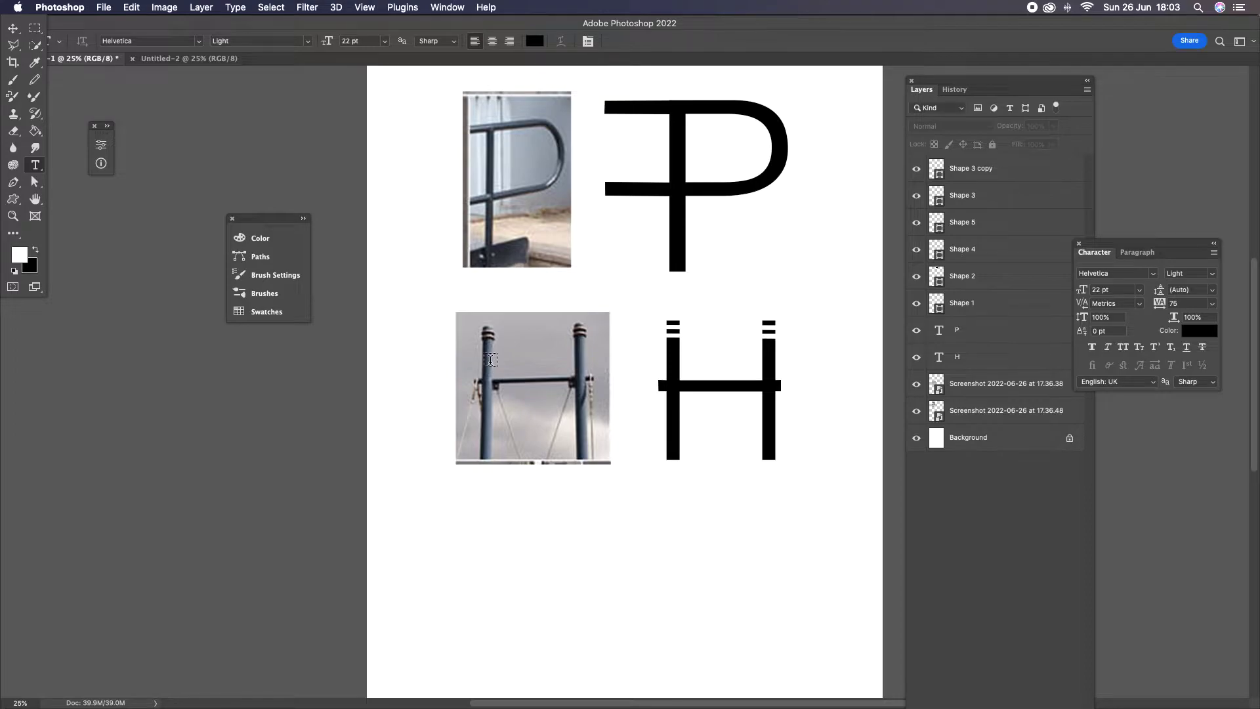
click(307, 41)
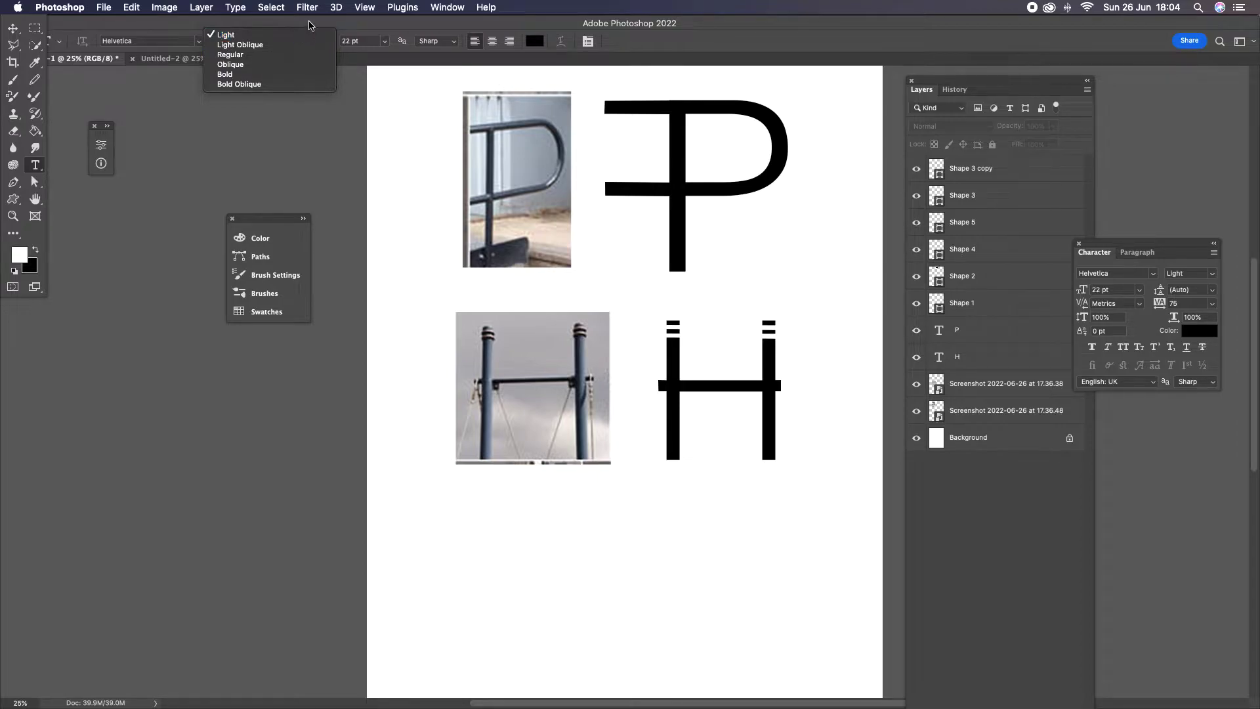
click(309, 35)
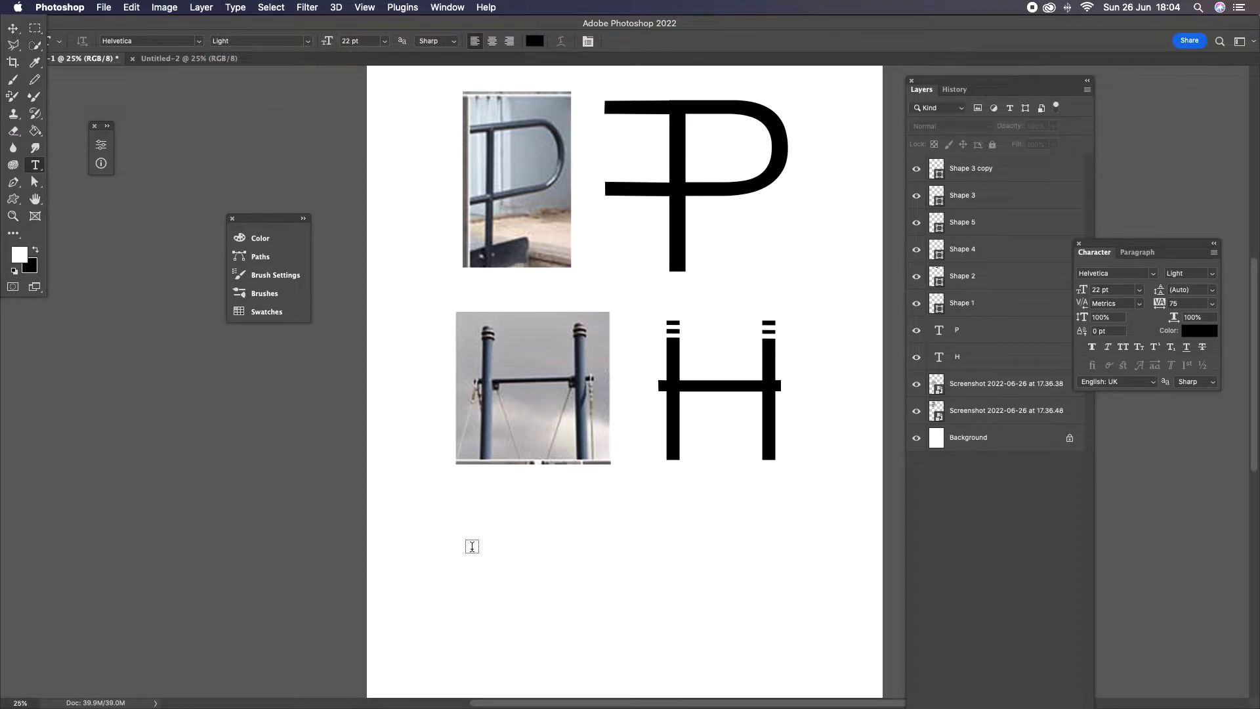
click(473, 546)
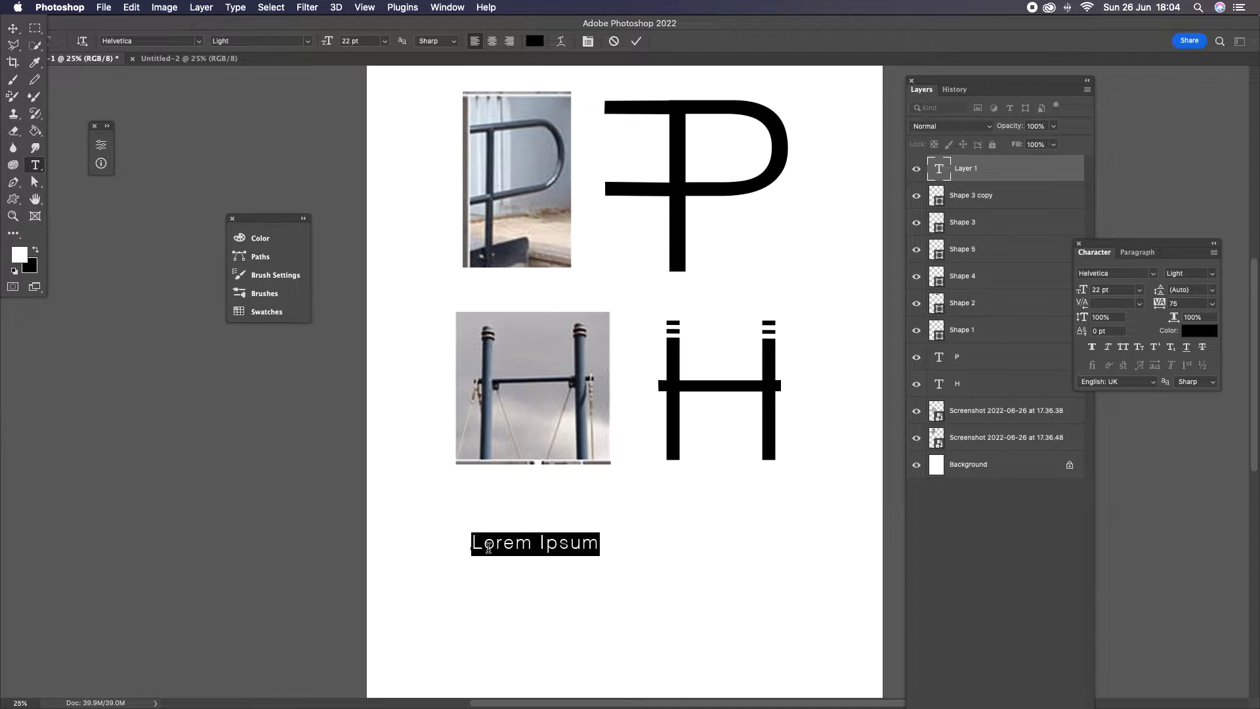
text(P)
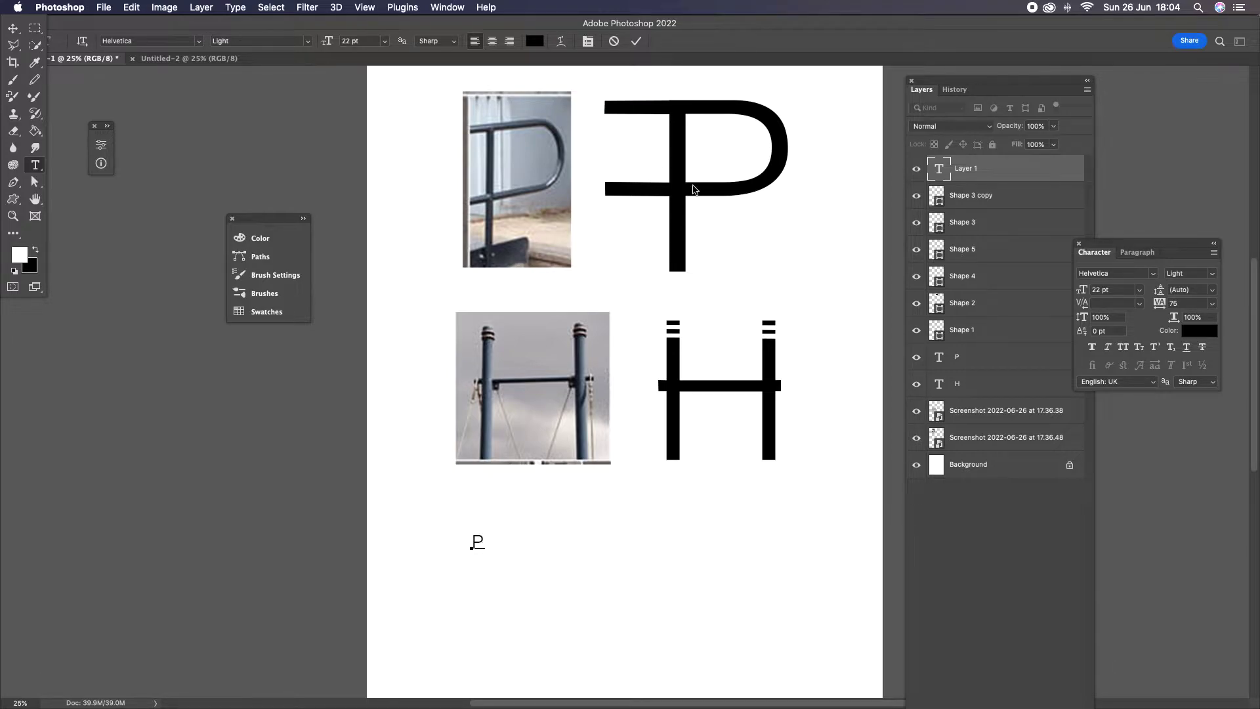
Set the font size of the new letter P to 120 pt and commit the text.
double_click(479, 542)
click(385, 41)
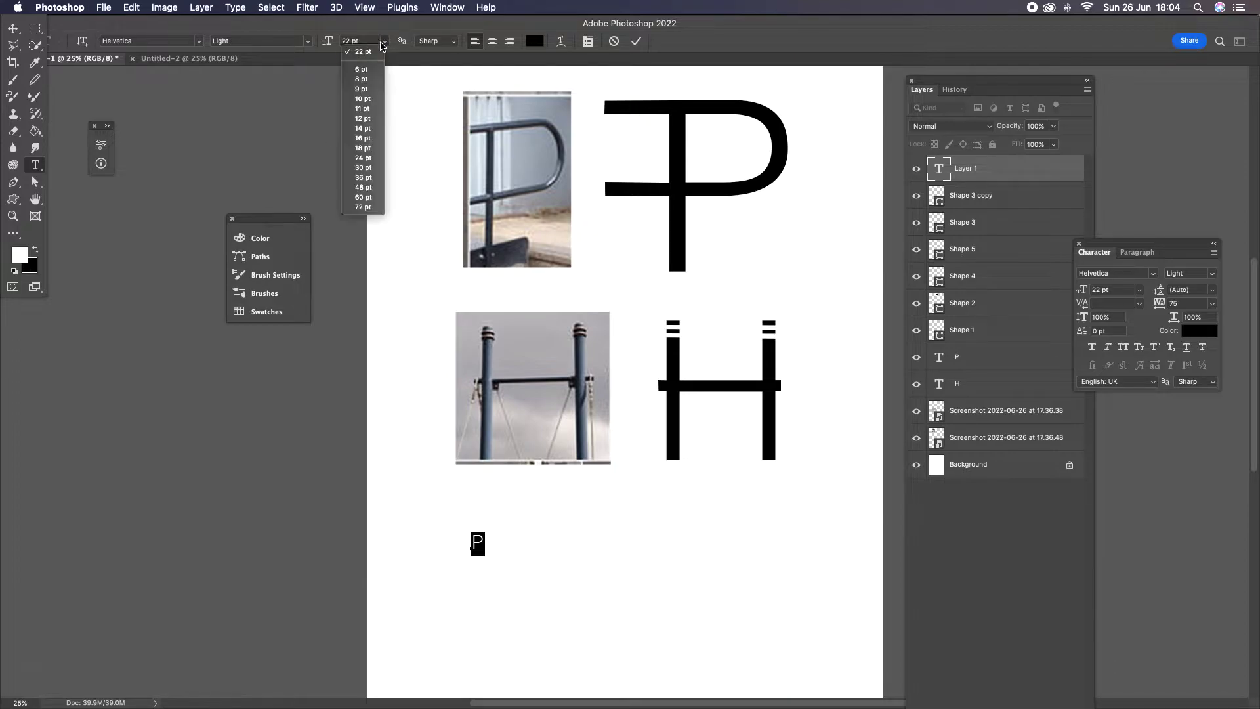
click(354, 197)
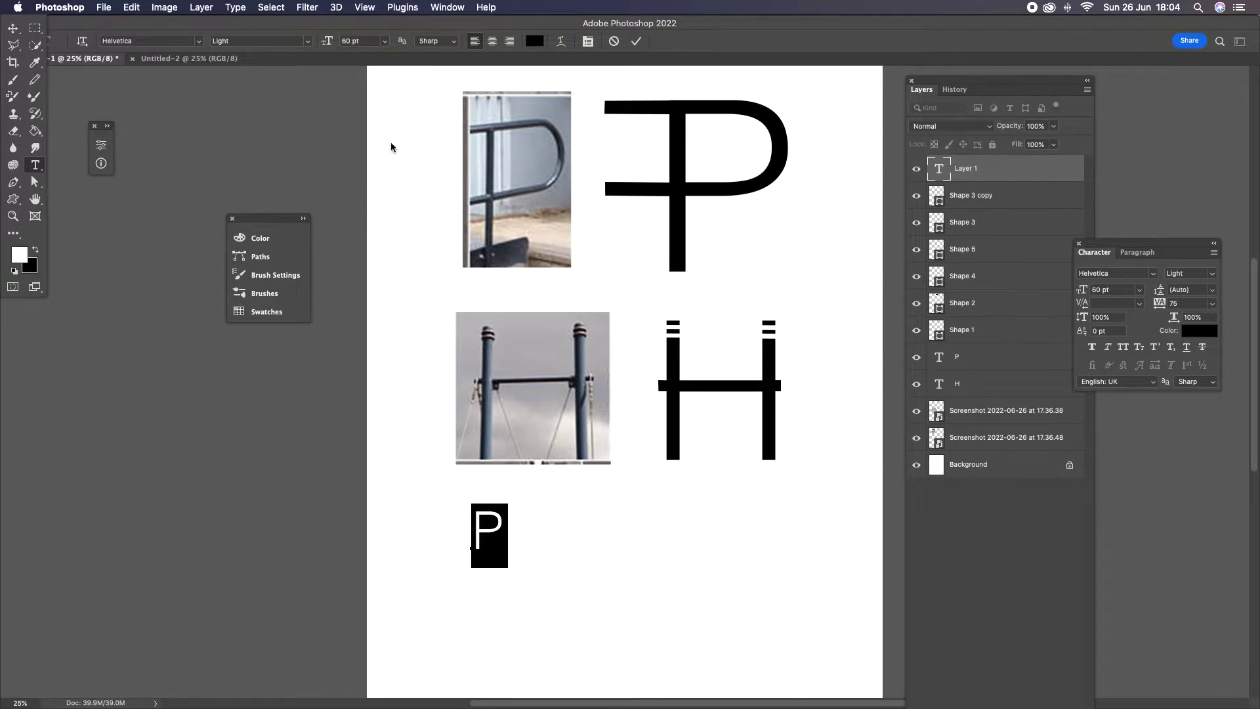
drag(372, 42, 317, 41)
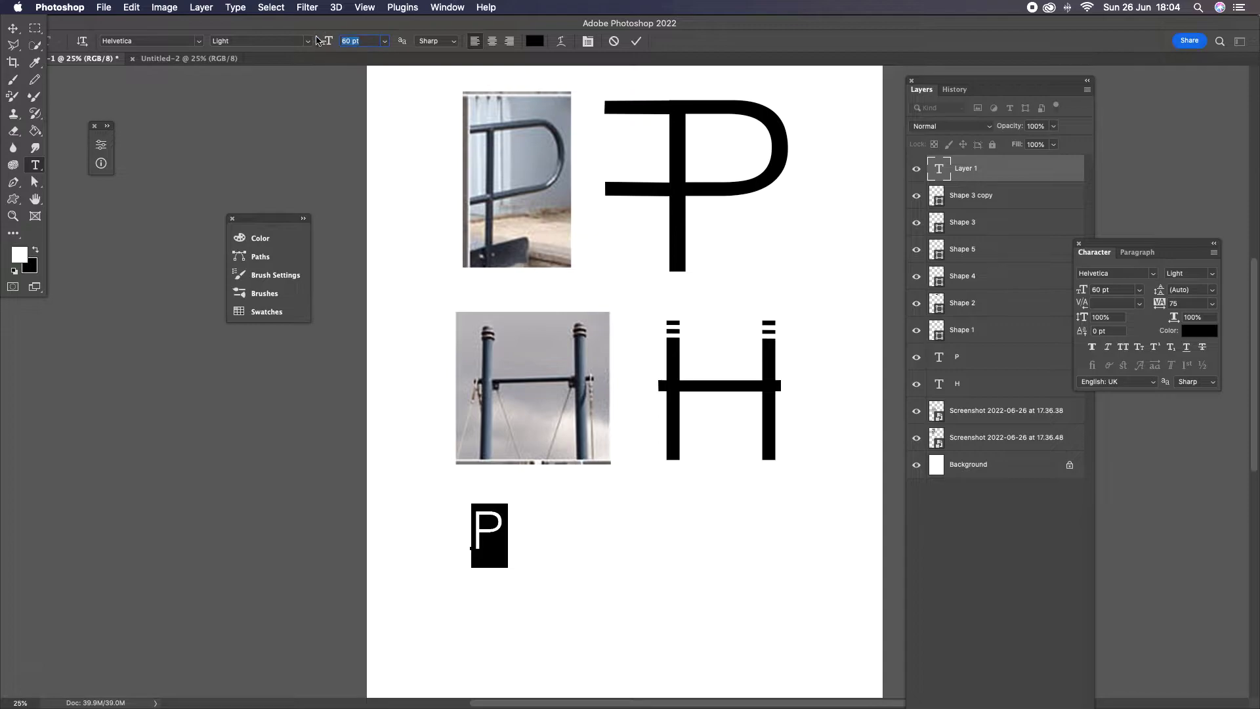
text(120)
click(13, 29)
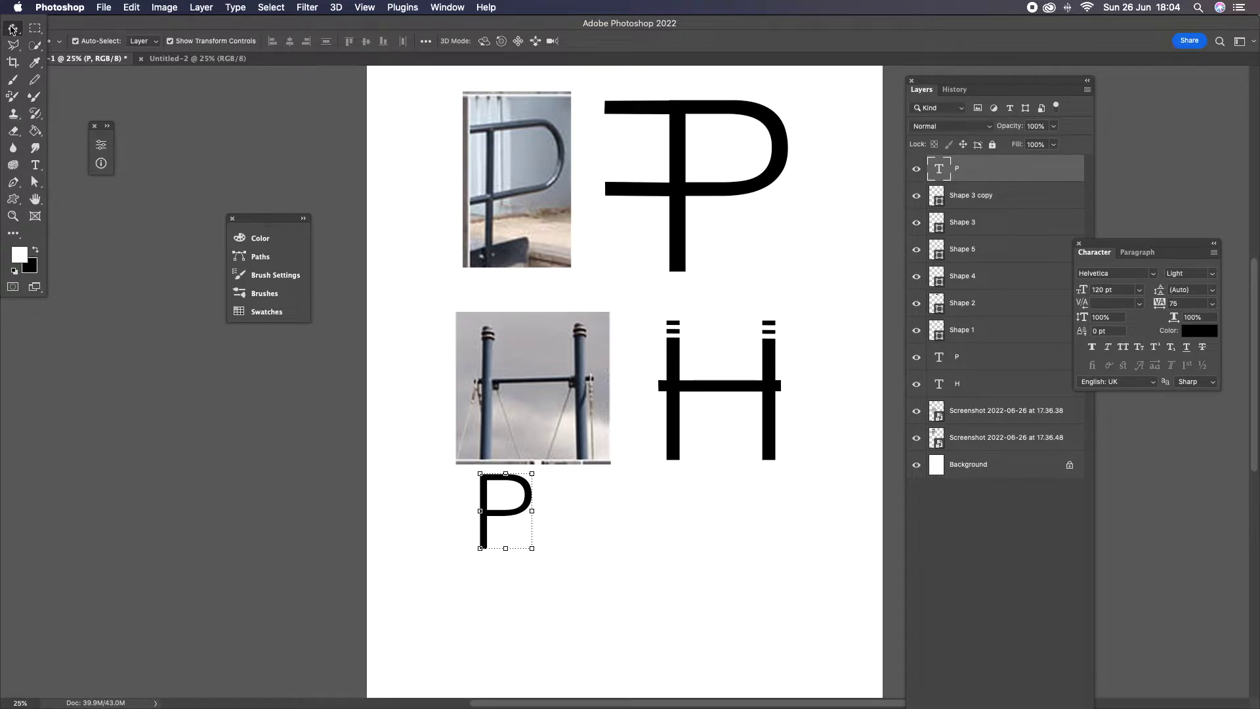
Enlarge the new letter P to about 200% and position it in the clear space below the swing-frame photo.
drag(450, 466, 450, 504)
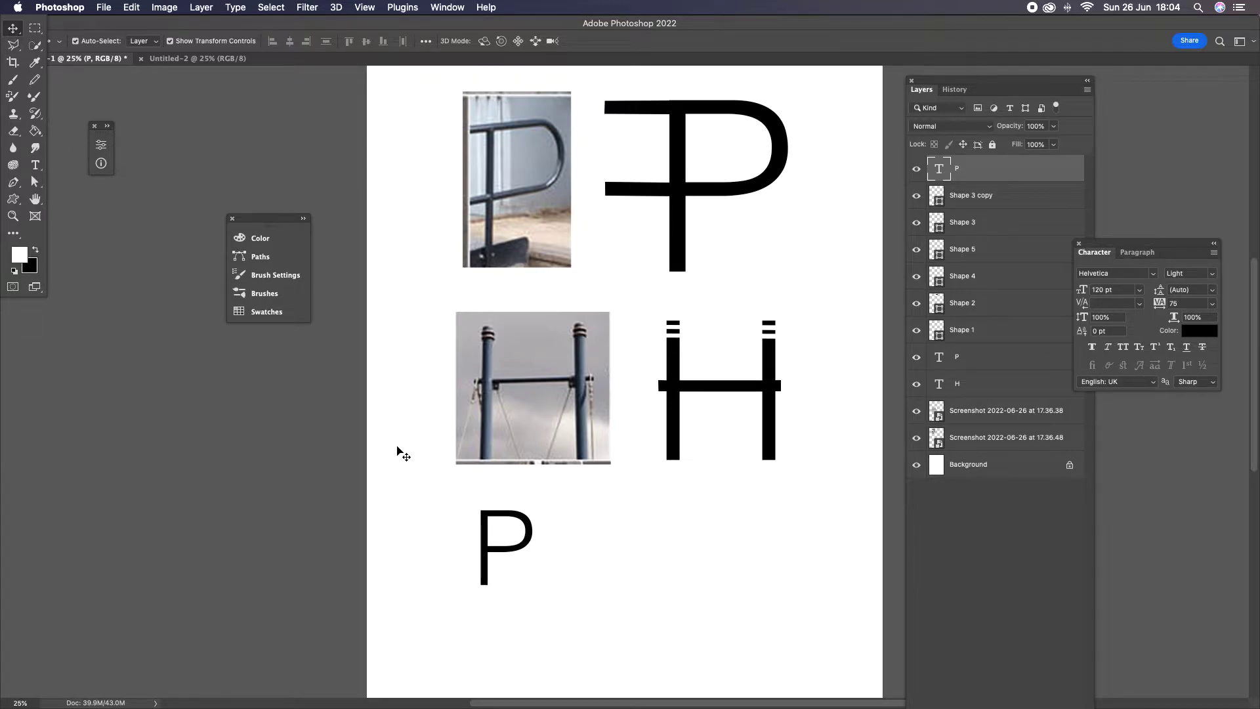
drag(484, 514, 476, 508)
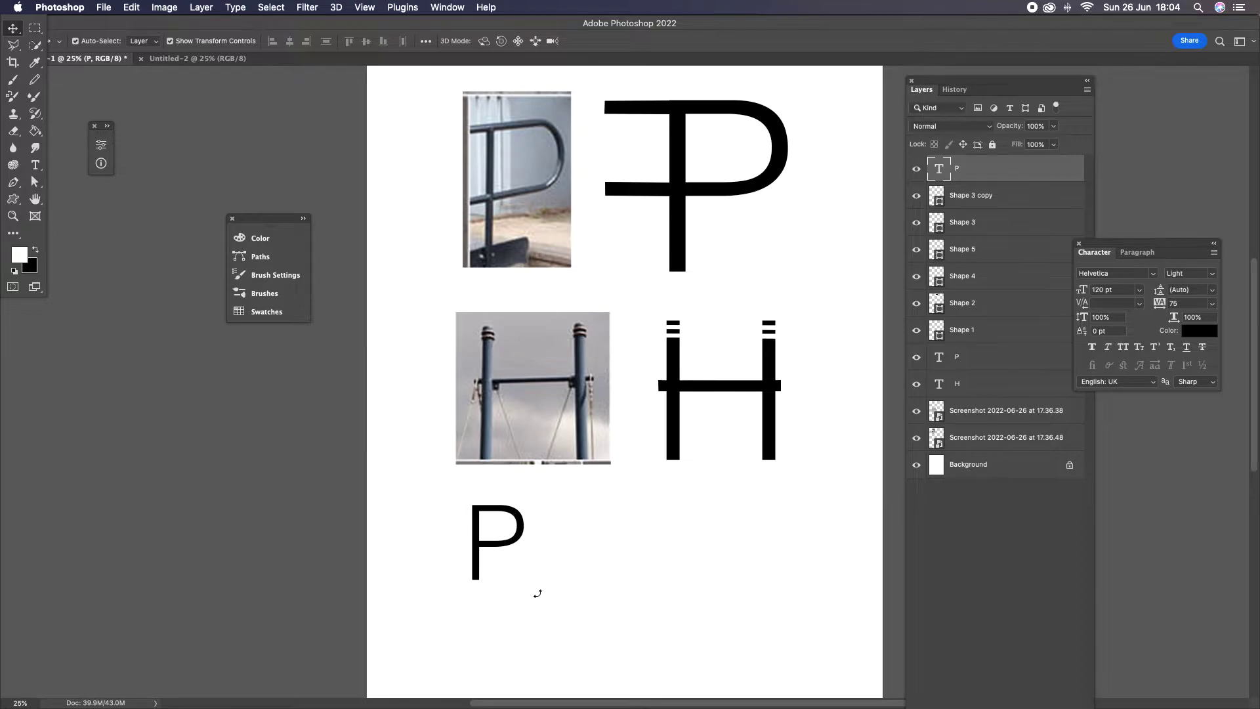
drag(527, 586, 613, 694)
drag(595, 508, 628, 450)
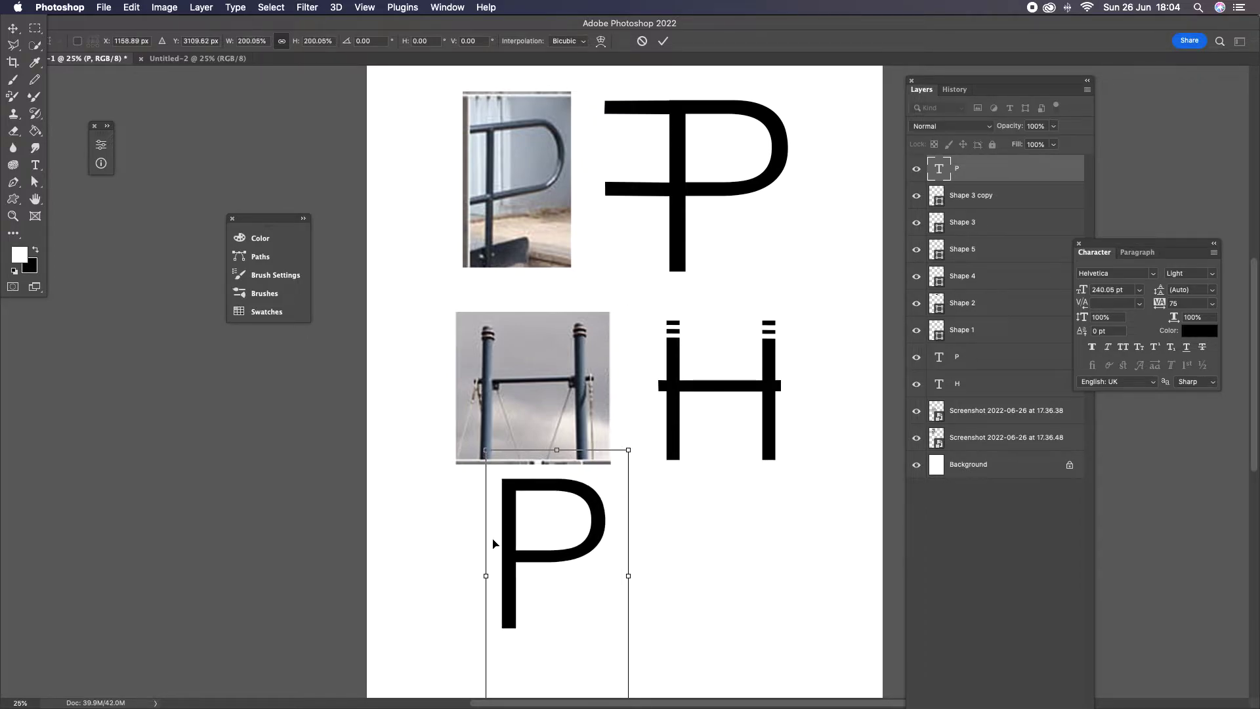
drag(505, 529, 523, 553)
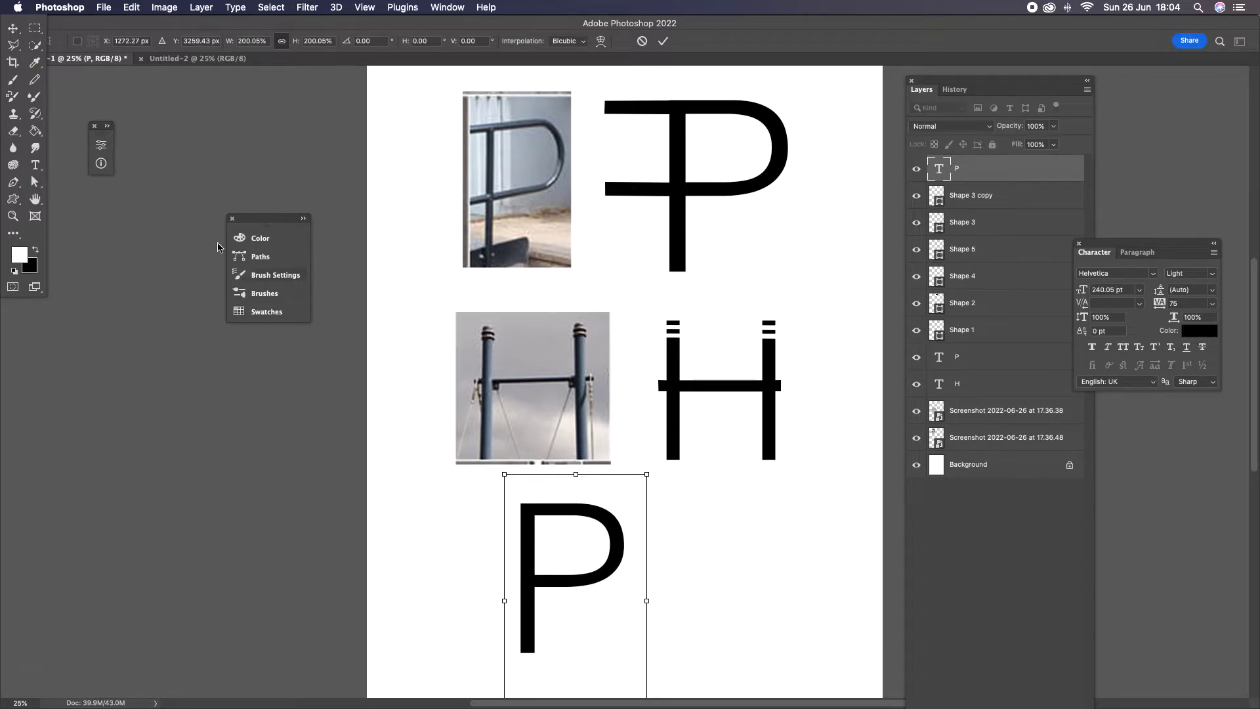
click(14, 30)
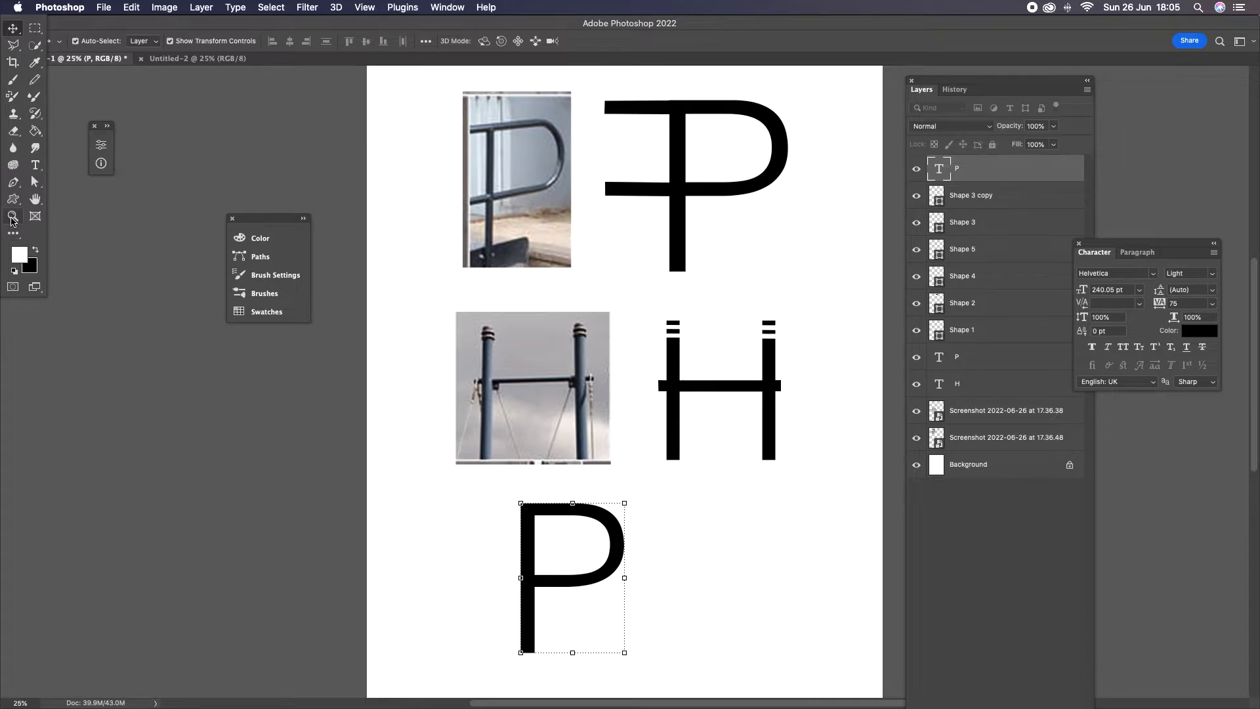
Show the rulers around the canvas while working close up on the new letter P.
click(12, 218)
click(529, 539)
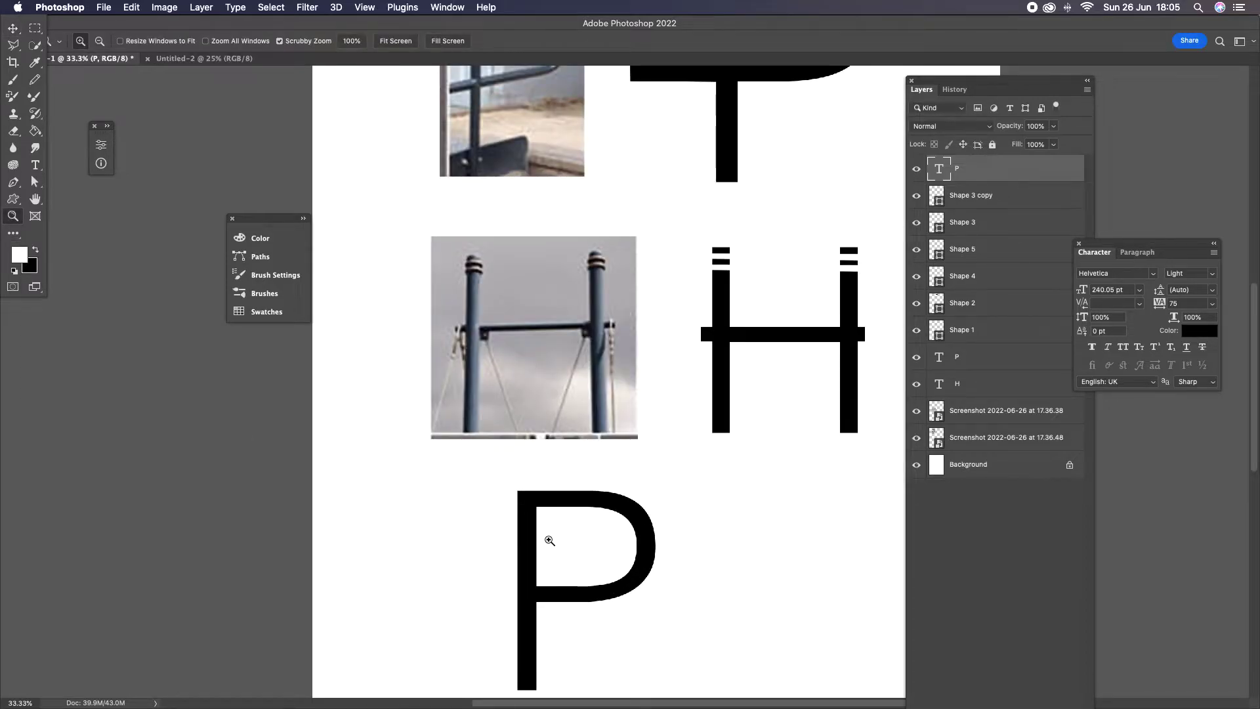
click(549, 541)
click(523, 528)
scroll(538, 511, down, 3)
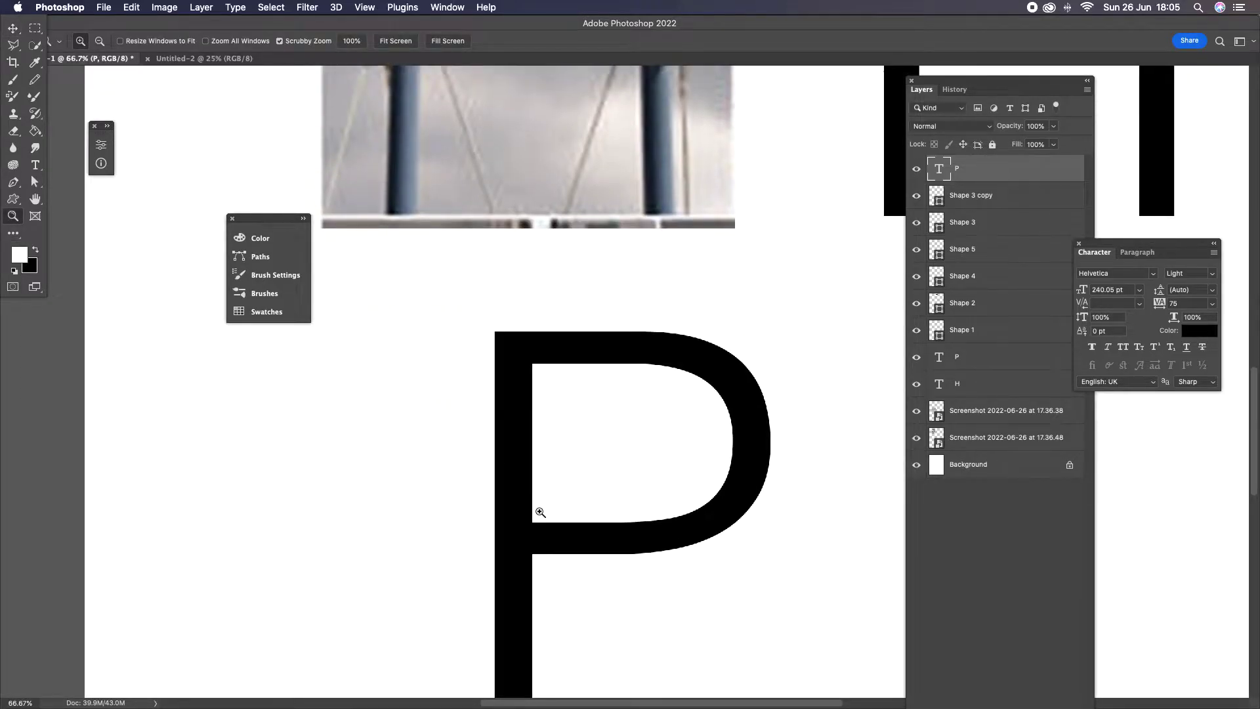
scroll(540, 512, left, 2)
scroll(540, 512, down, 3)
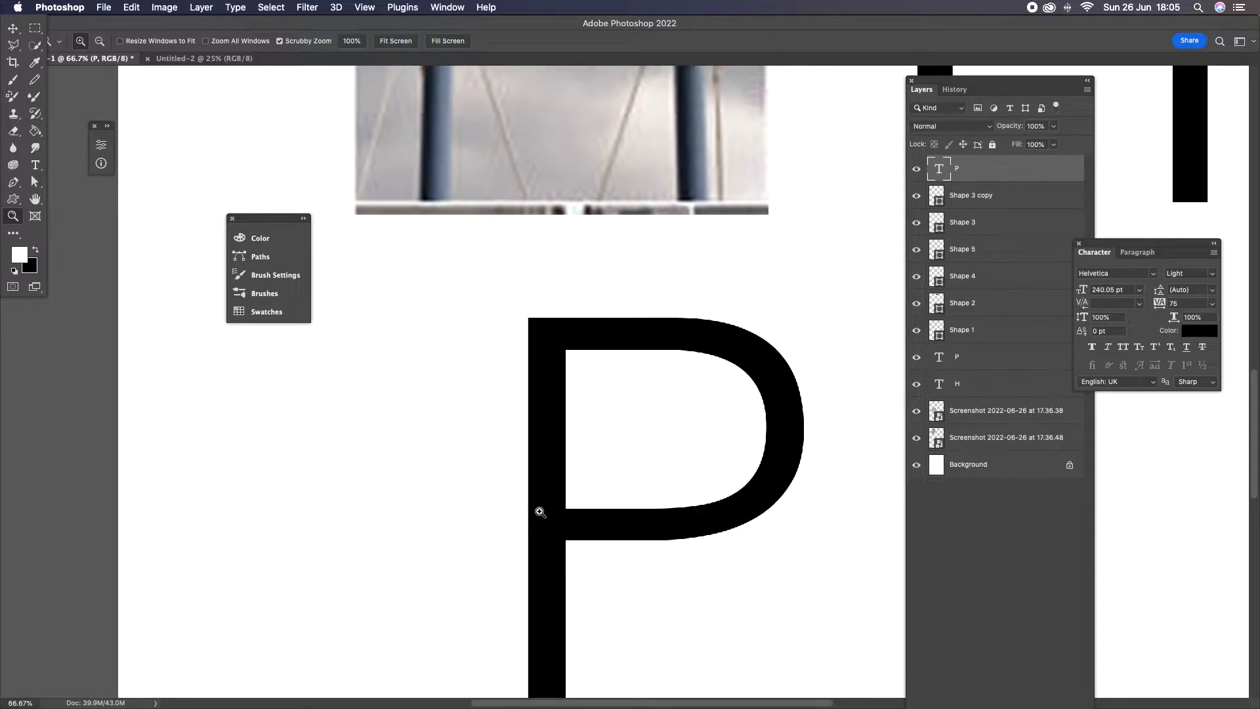
click(365, 8)
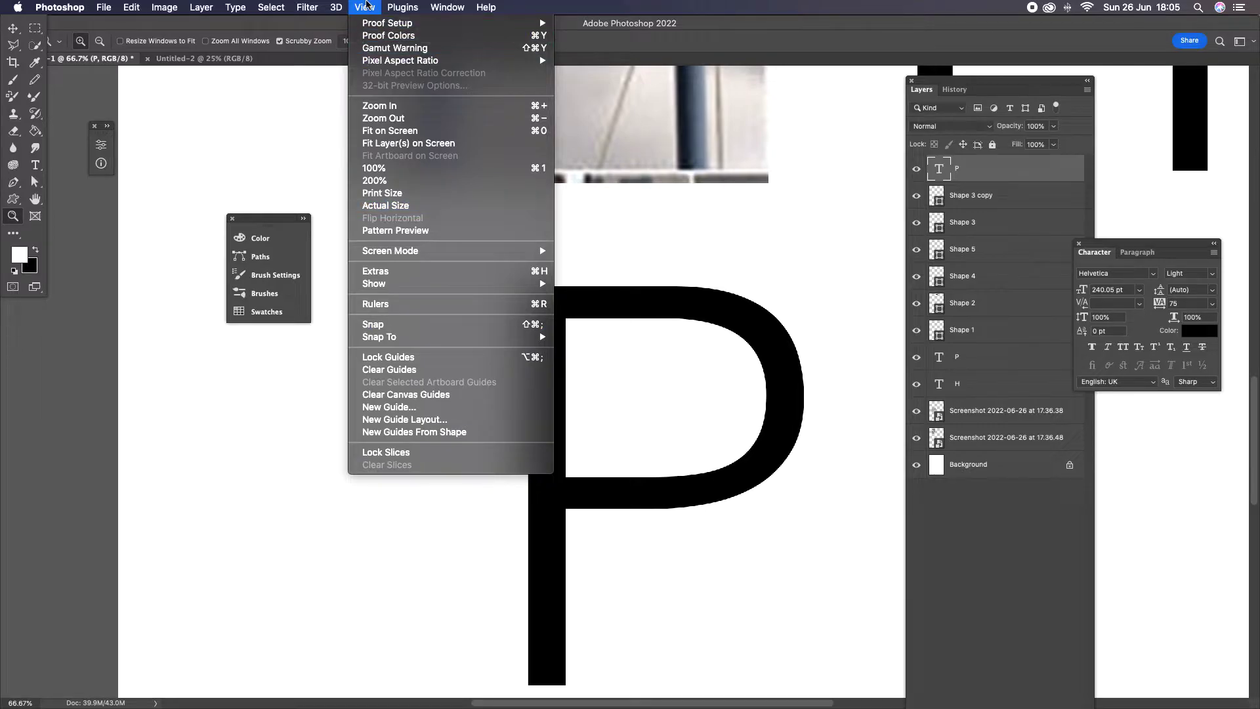
click(451, 306)
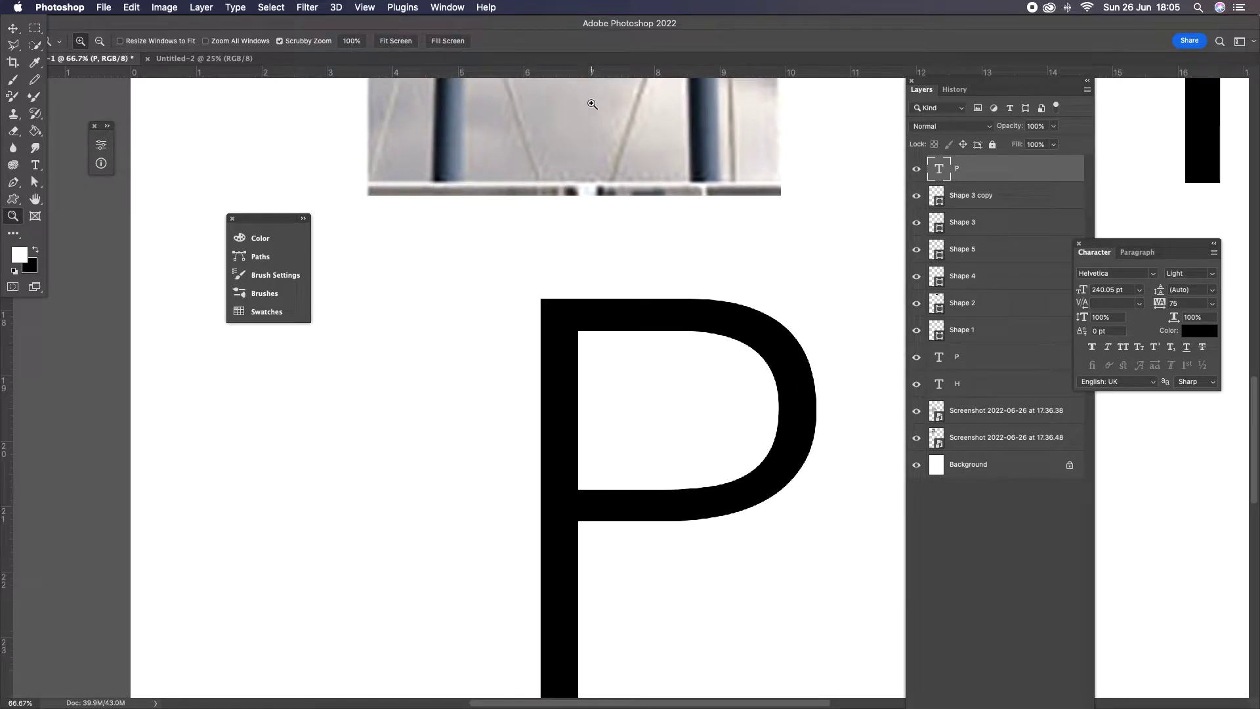
Place horizontal guides along the upper and lower edges of the letter P's top bar.
drag(590, 80, 613, 298)
drag(640, 74, 633, 330)
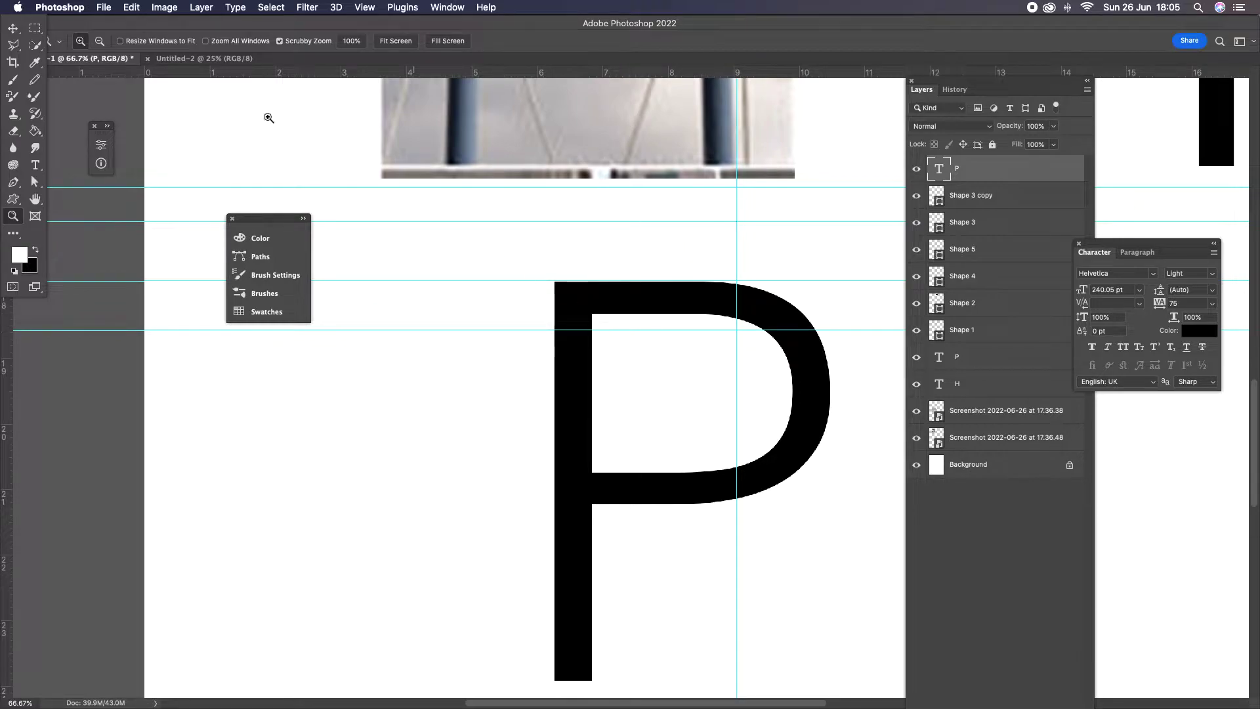
click(13, 28)
drag(627, 329, 630, 313)
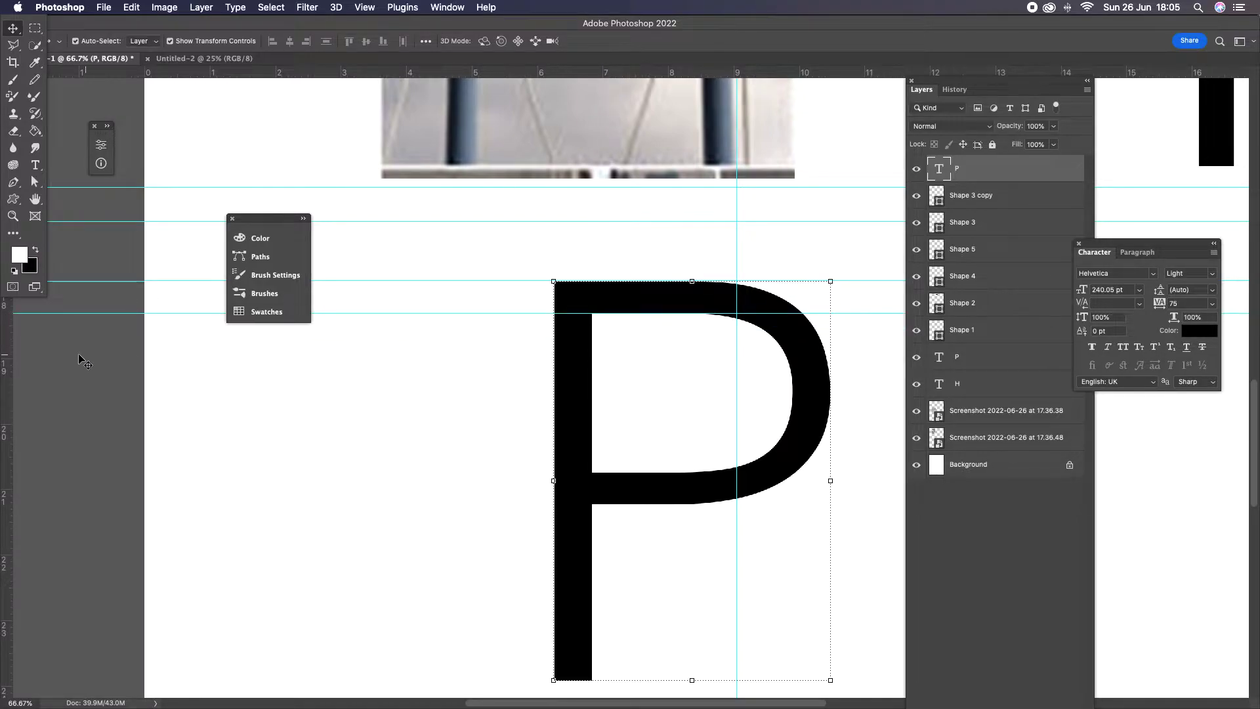
Place horizontal guides along the upper and lower edges of the bar that closes the P's bowl.
drag(589, 72, 602, 472)
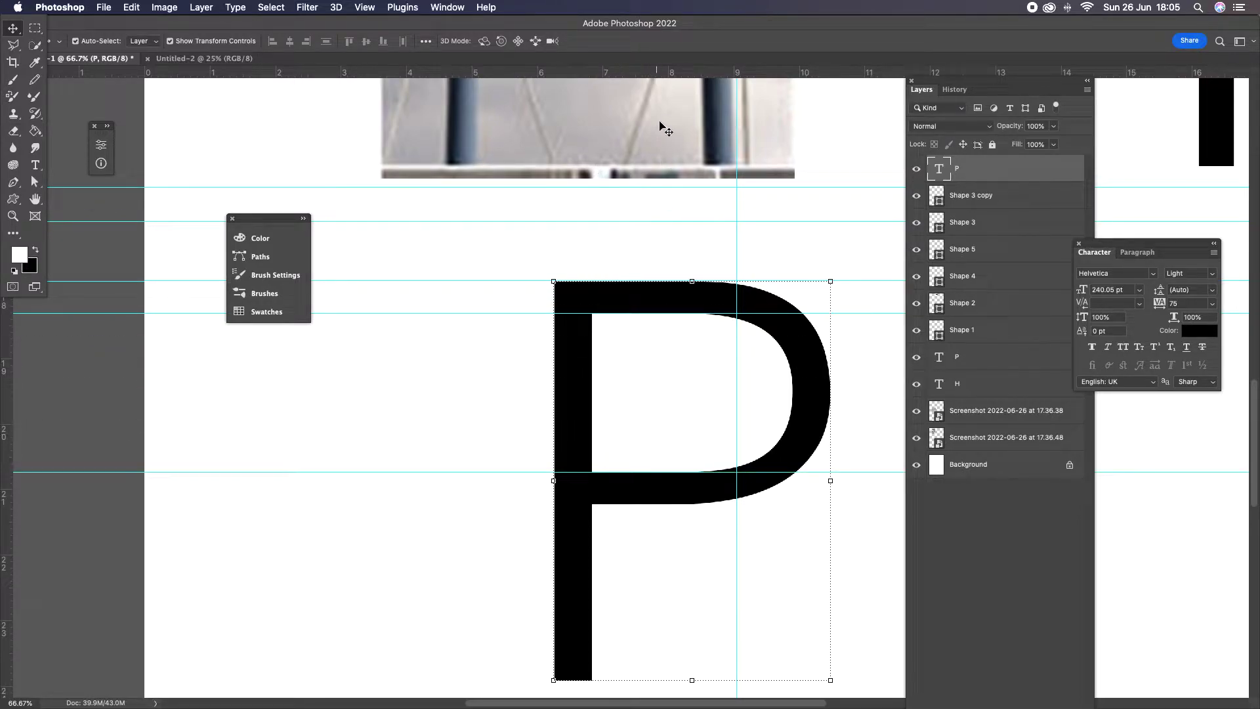
click(664, 80)
drag(665, 76, 676, 503)
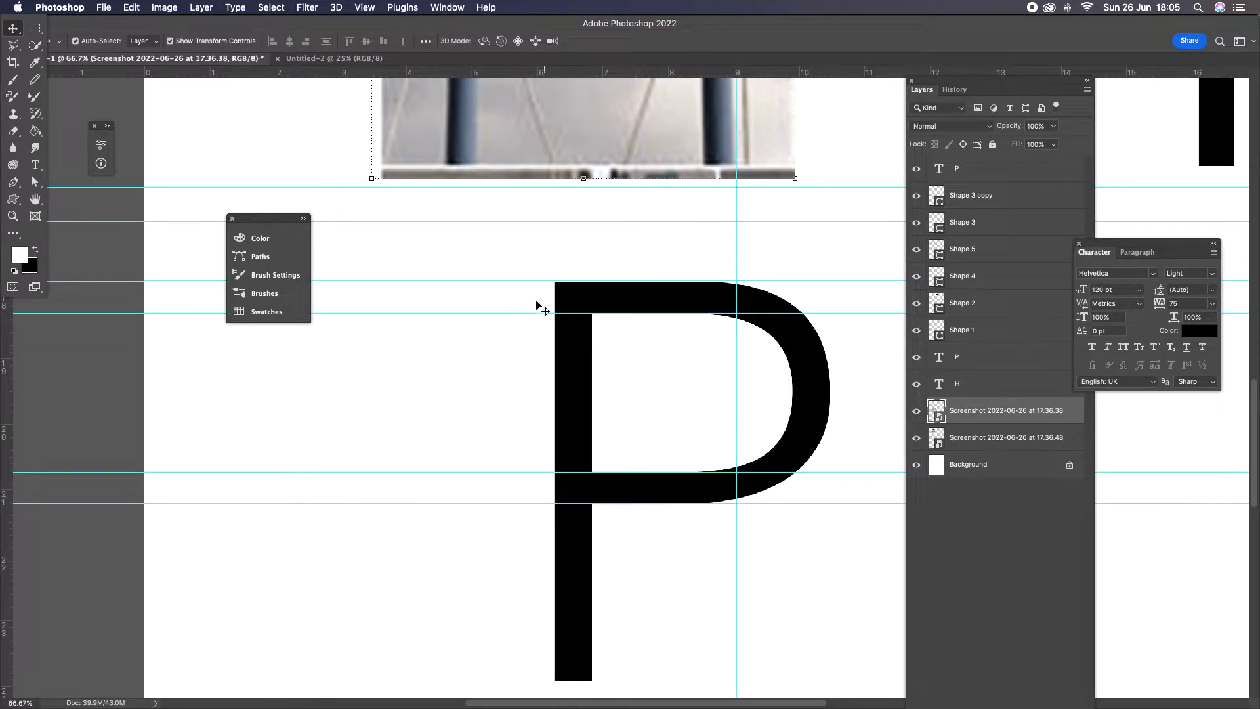
Fine-tune the guides at the P's top edge and at the underside of its bowl to match the letter exactly.
click(13, 216)
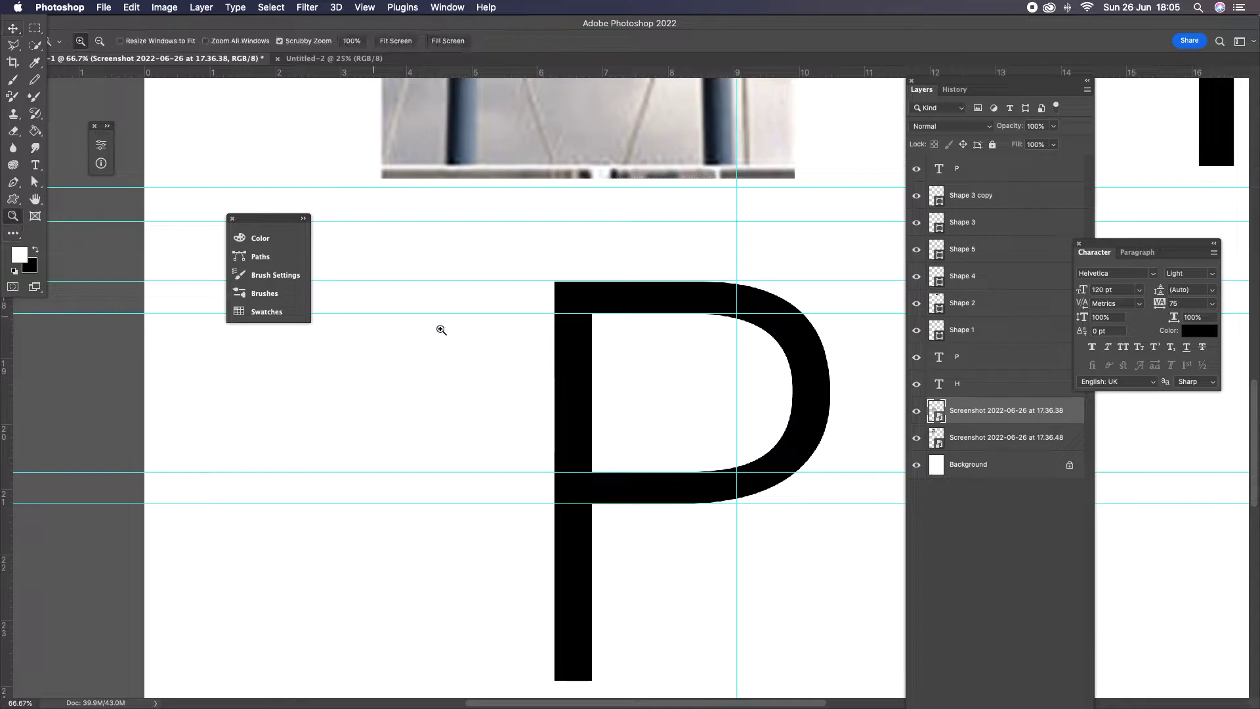
click(562, 310)
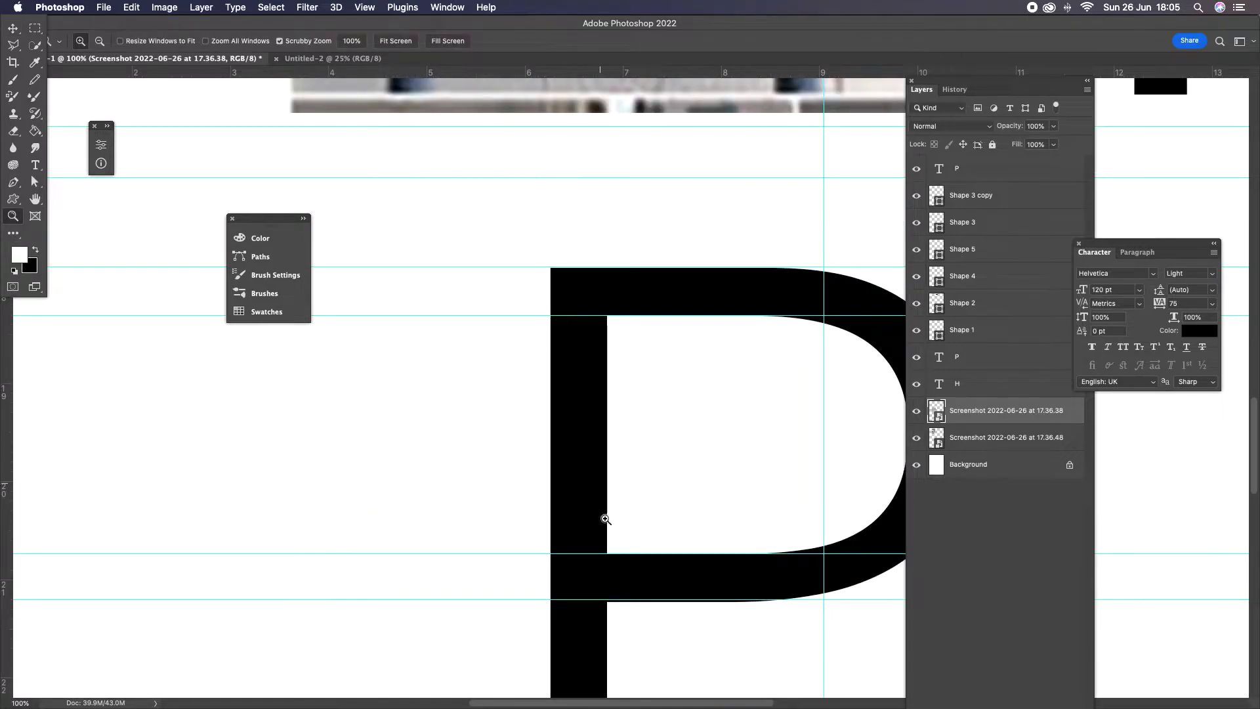
click(12, 28)
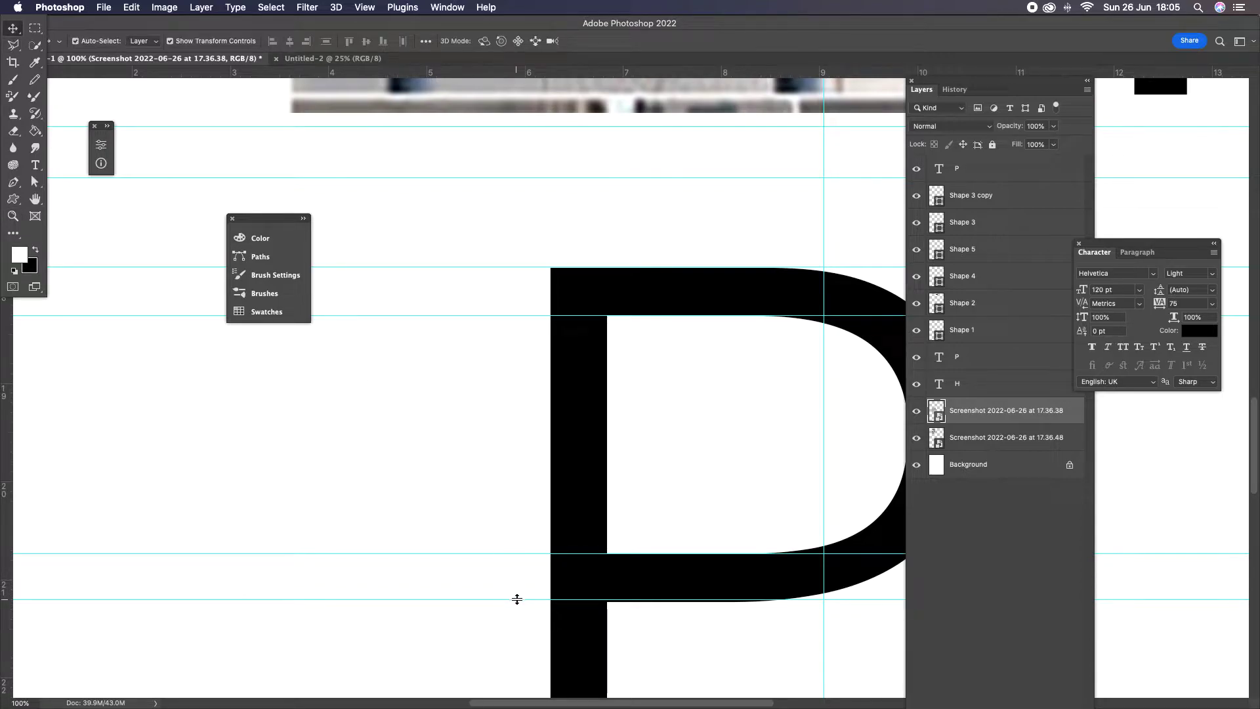
drag(517, 602, 527, 599)
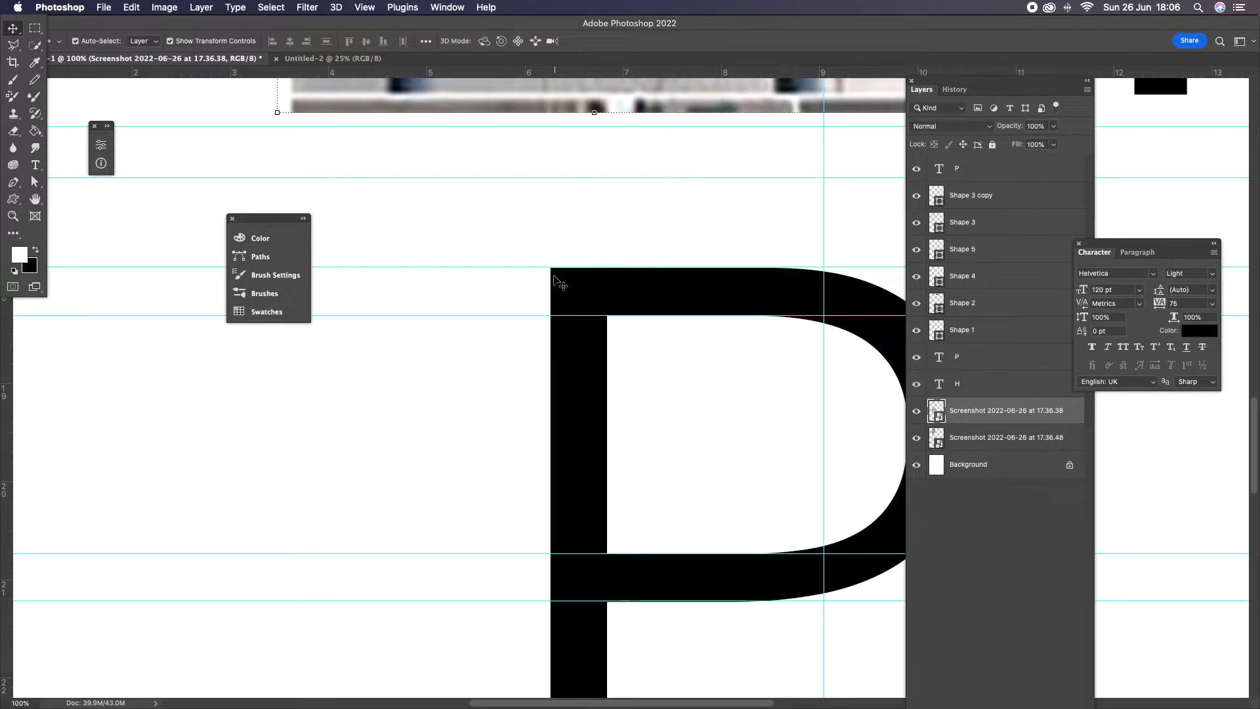
drag(539, 269, 538, 269)
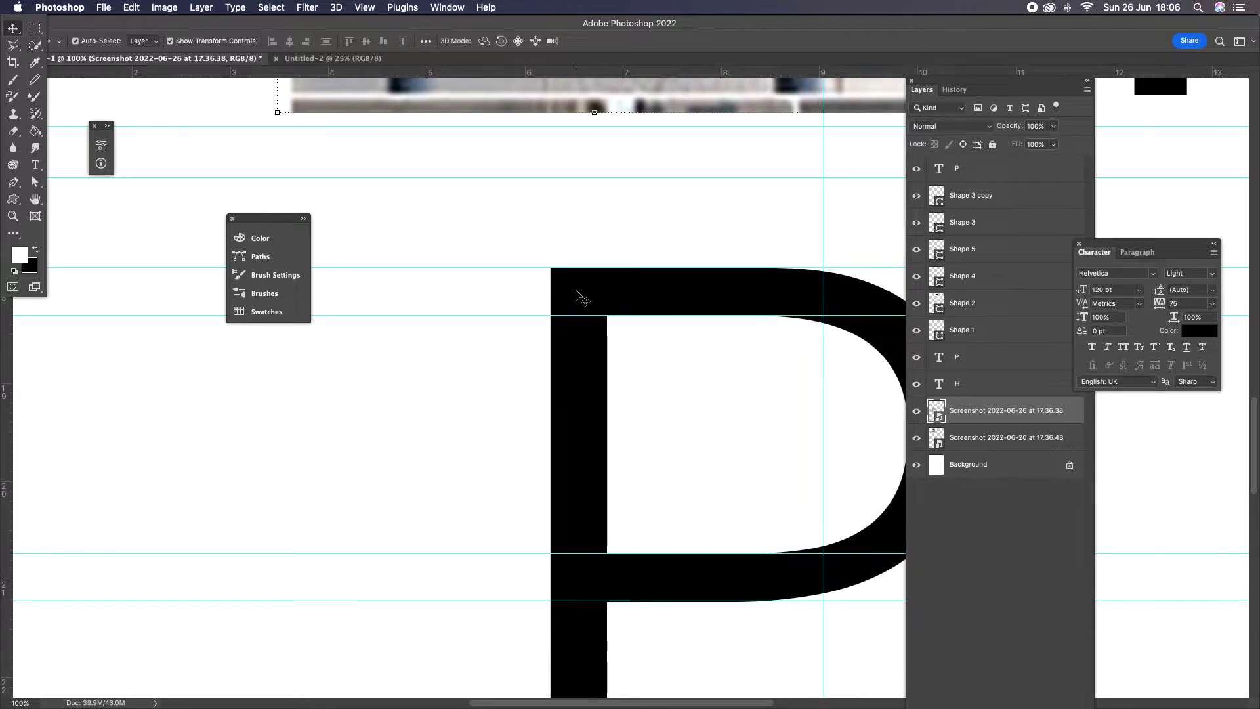
scroll(479, 274, up, 2)
scroll(479, 271, up, 12)
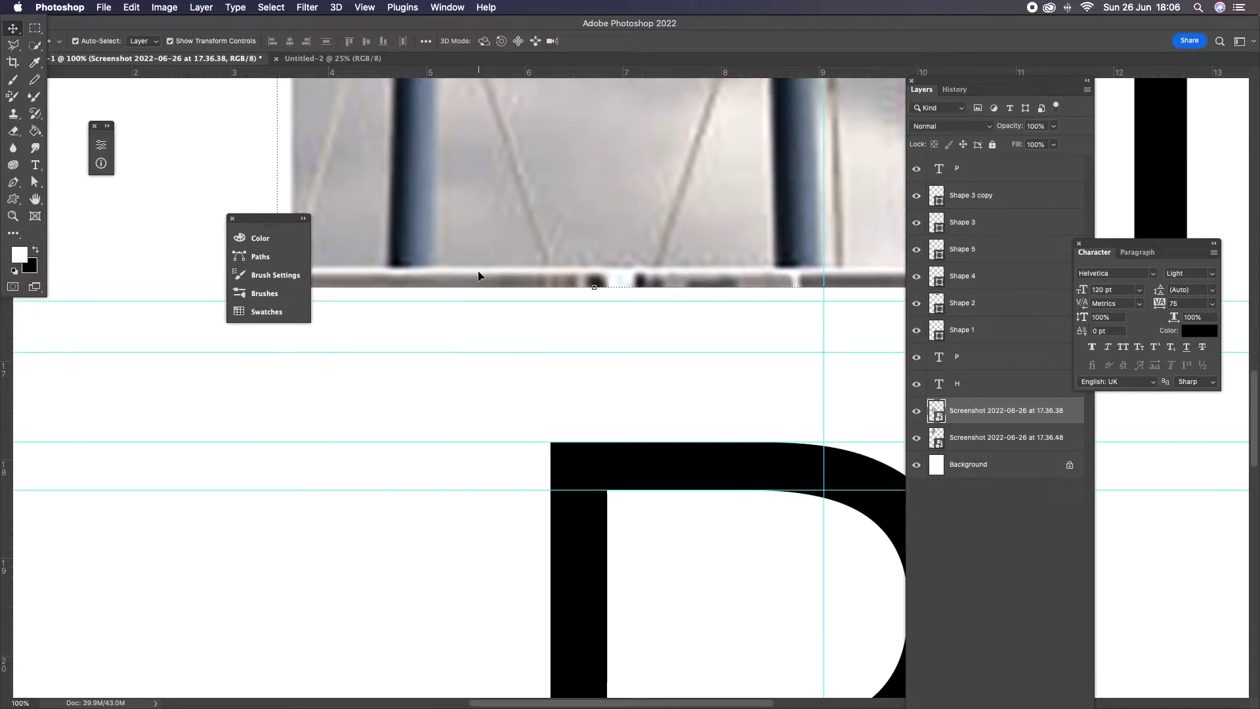
scroll(399, 257, up, 15)
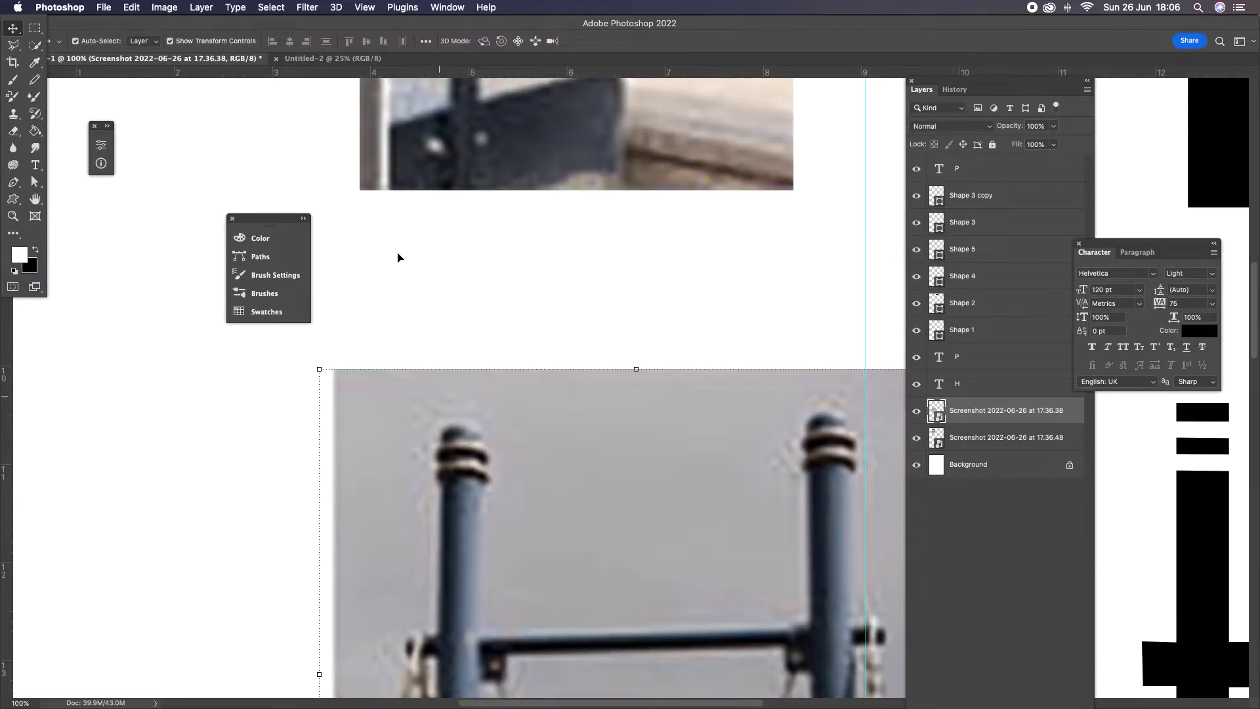
Compare the reference photos with the P and H shapes already drawn, ending at the guided letter P.
scroll(395, 258, up, 10)
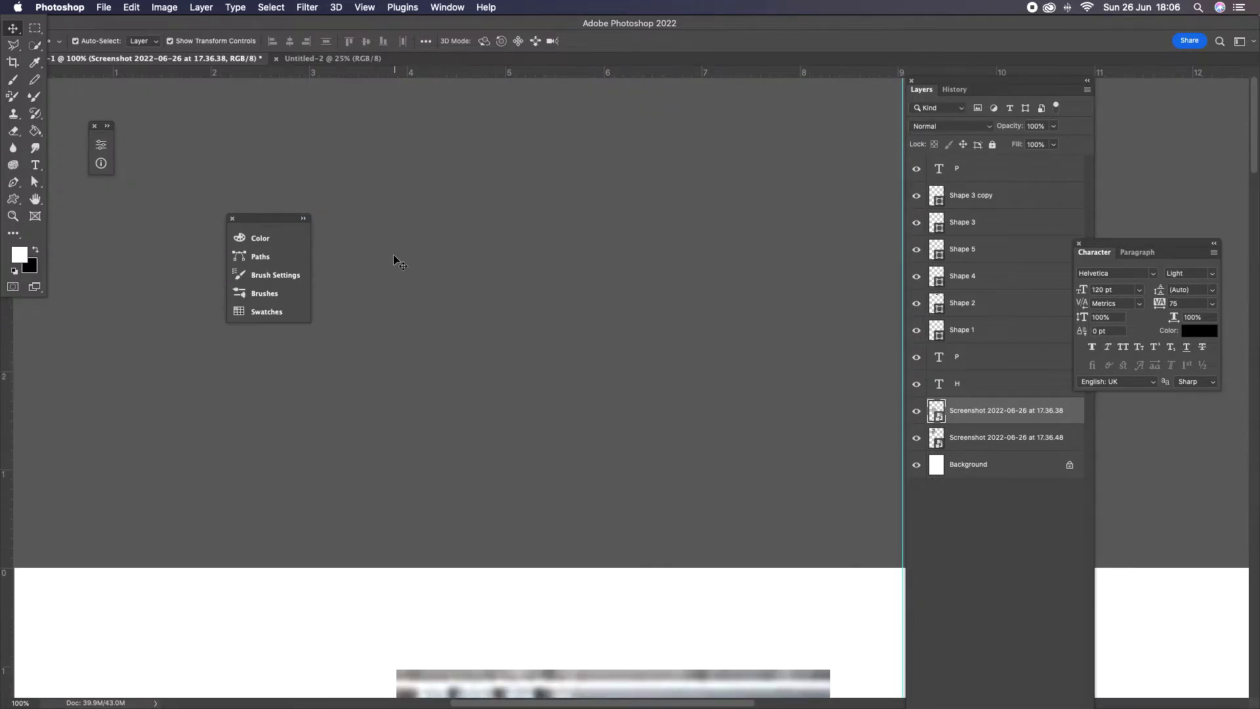
scroll(394, 256, down, 8)
scroll(386, 259, down, 6)
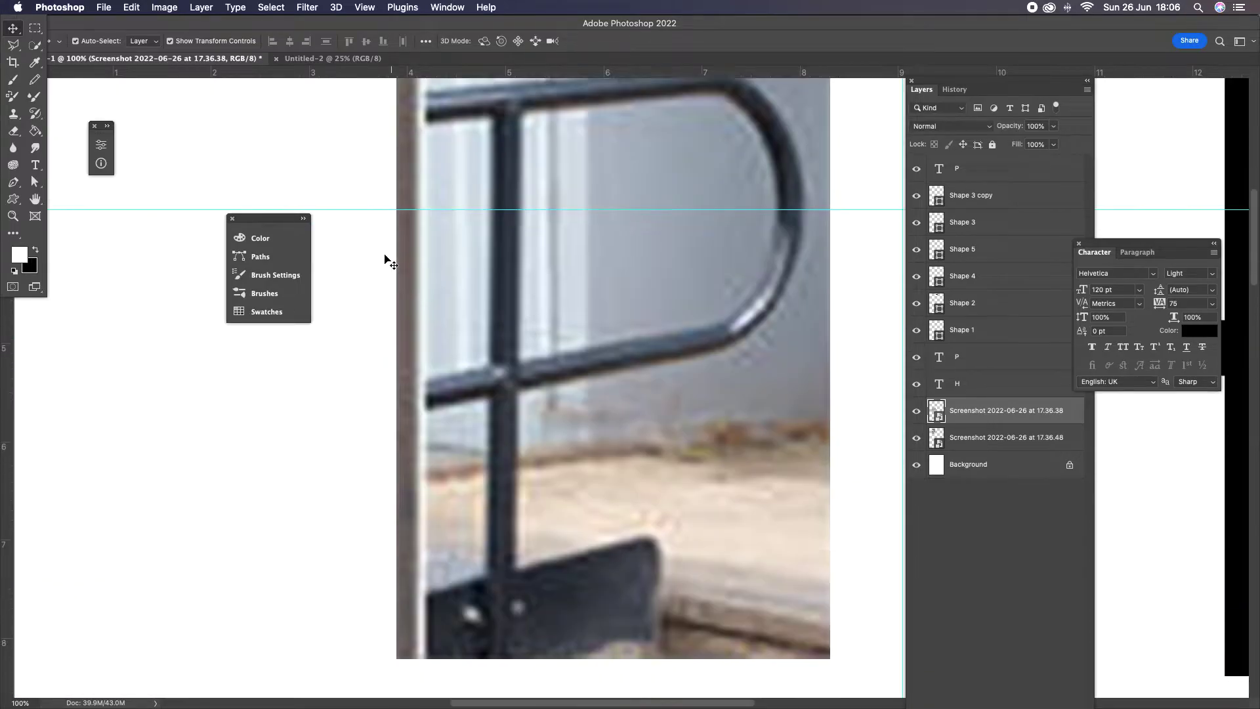
scroll(387, 259, right, 5)
scroll(387, 266, right, 4)
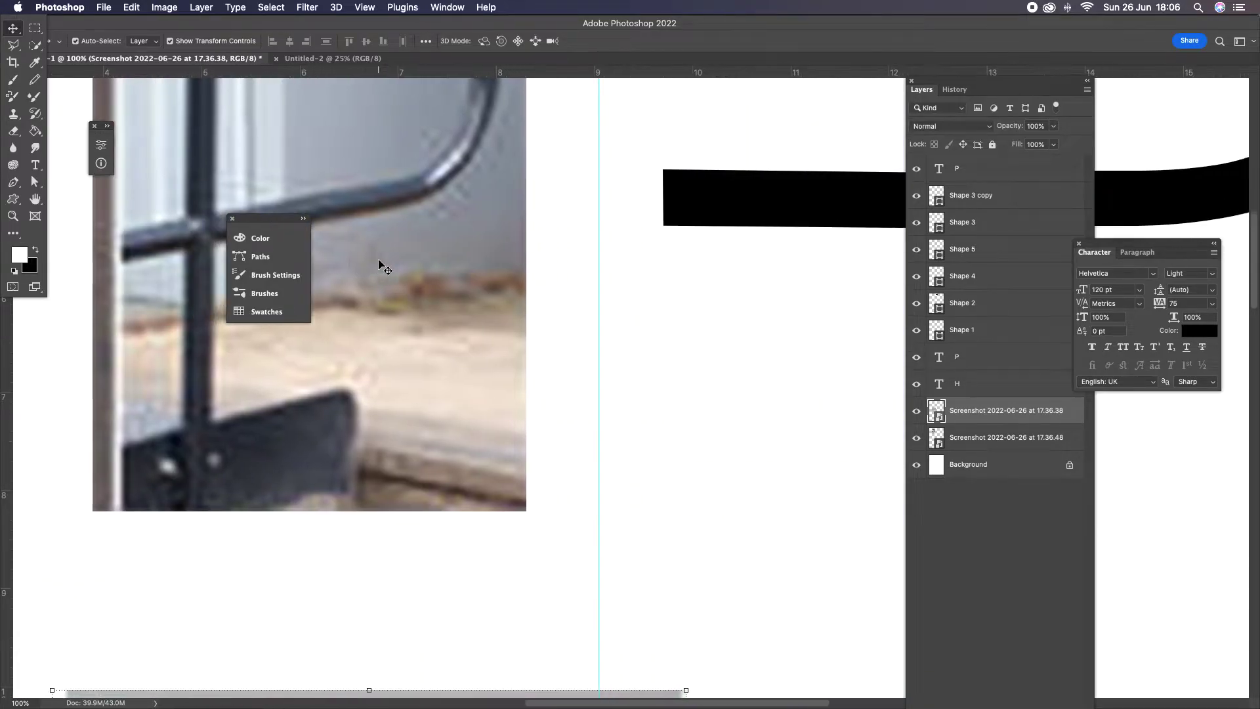
scroll(369, 265, right, 6)
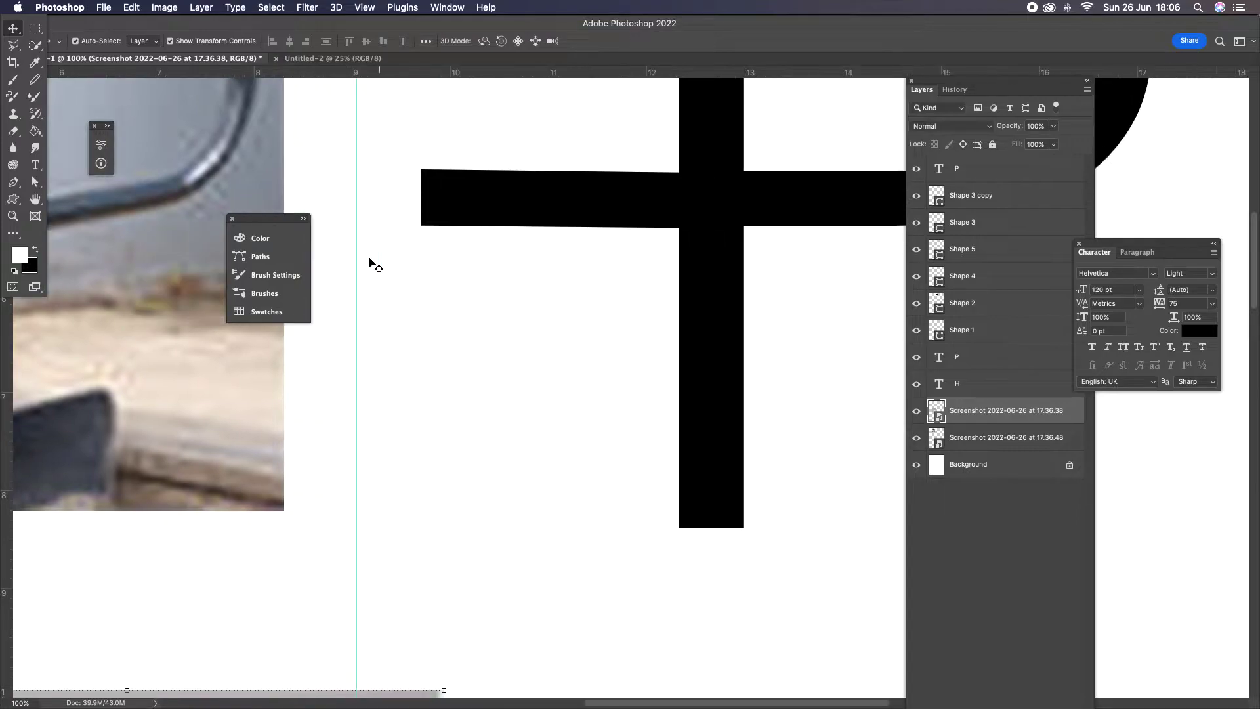
scroll(220, 237, down, 3)
scroll(248, 234, down, 7)
scroll(263, 234, right, 6)
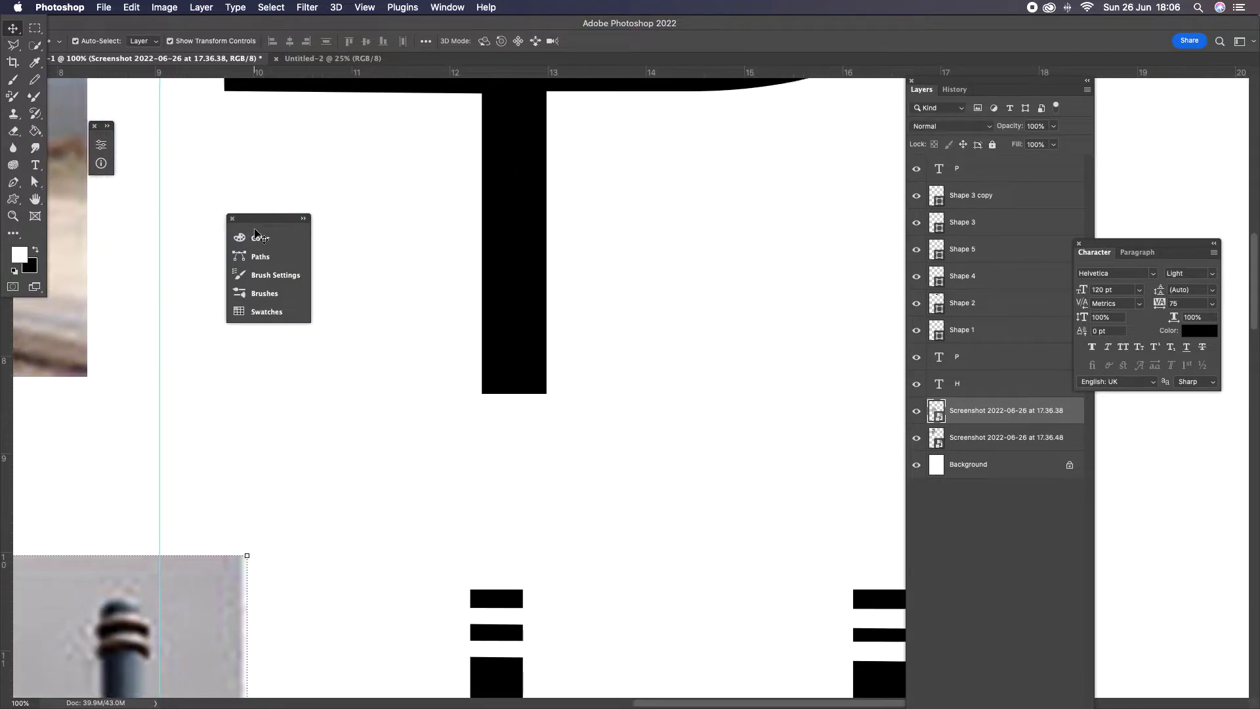
scroll(299, 234, right, 12)
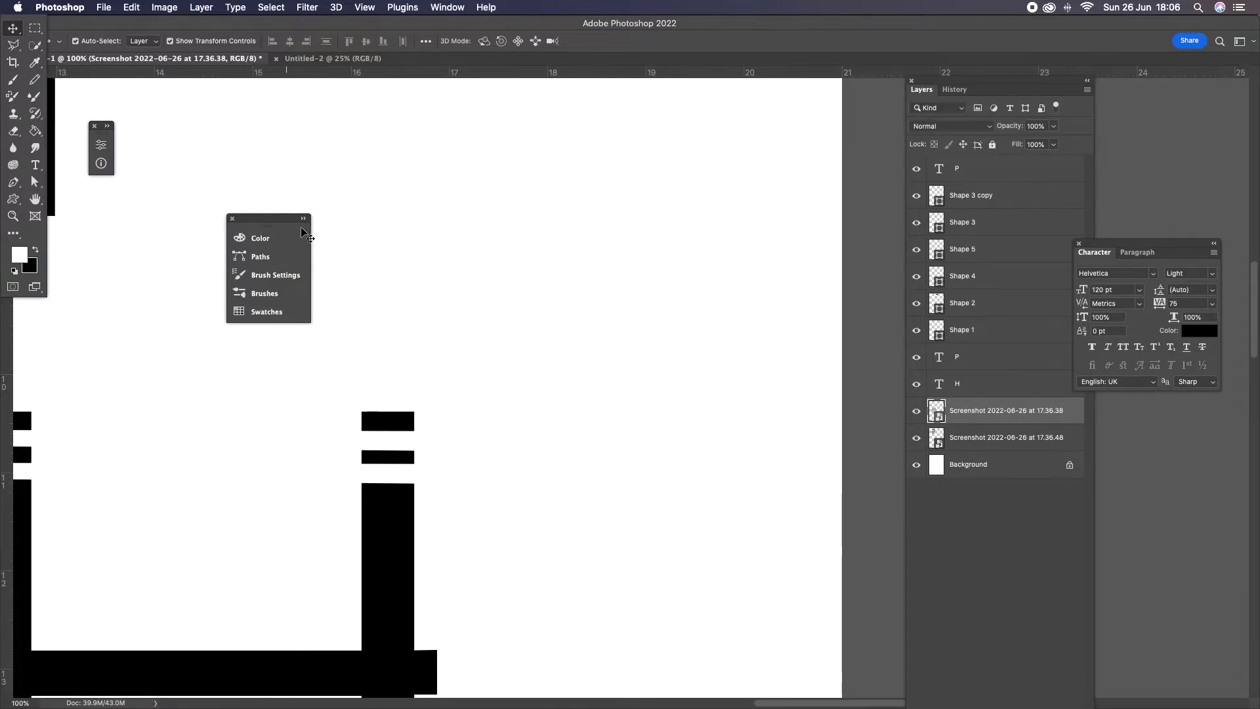
scroll(20, 227, down, 2)
scroll(20, 226, left, 3)
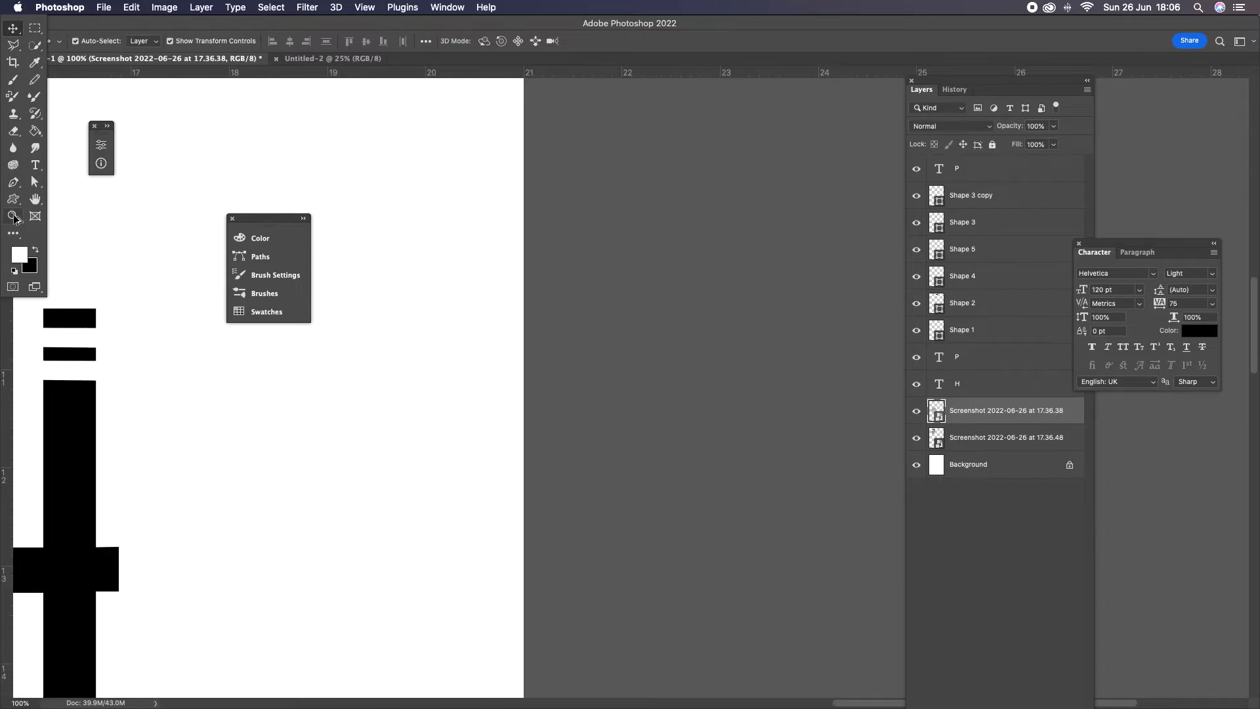
click(13, 216)
alt+click(159, 314)
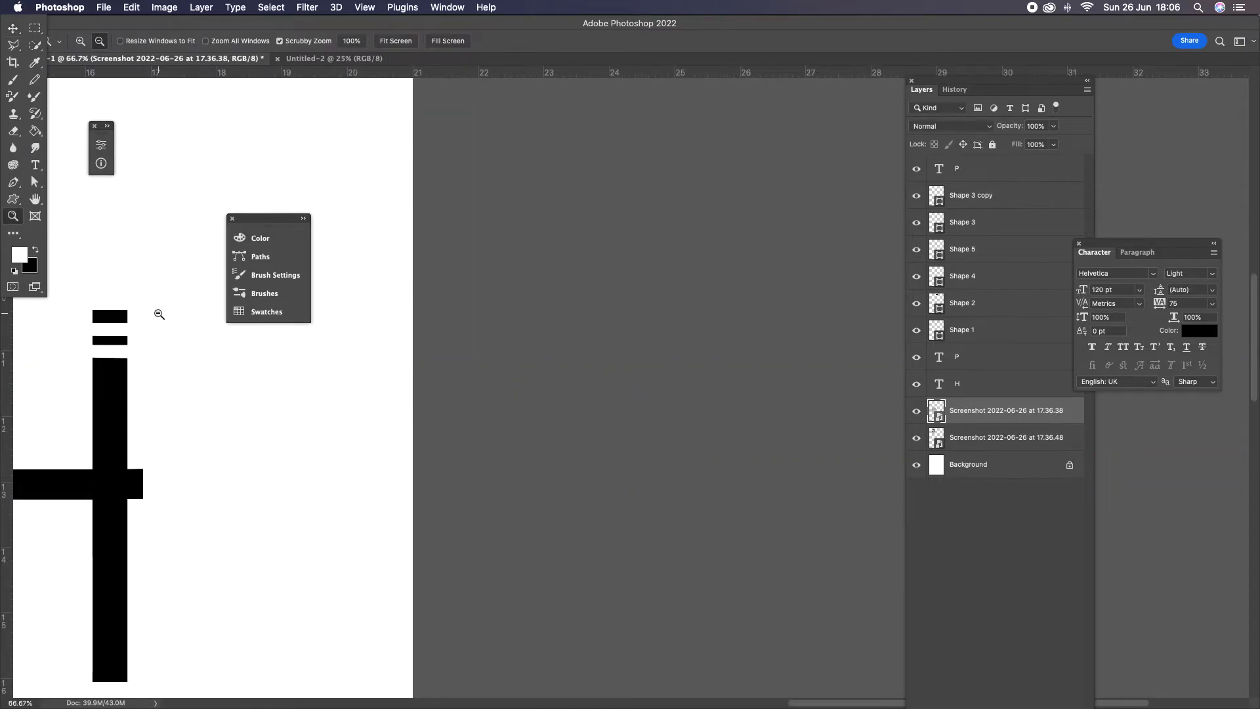
alt+click(159, 314)
scroll(121, 305, left, 6)
scroll(122, 305, left, 14)
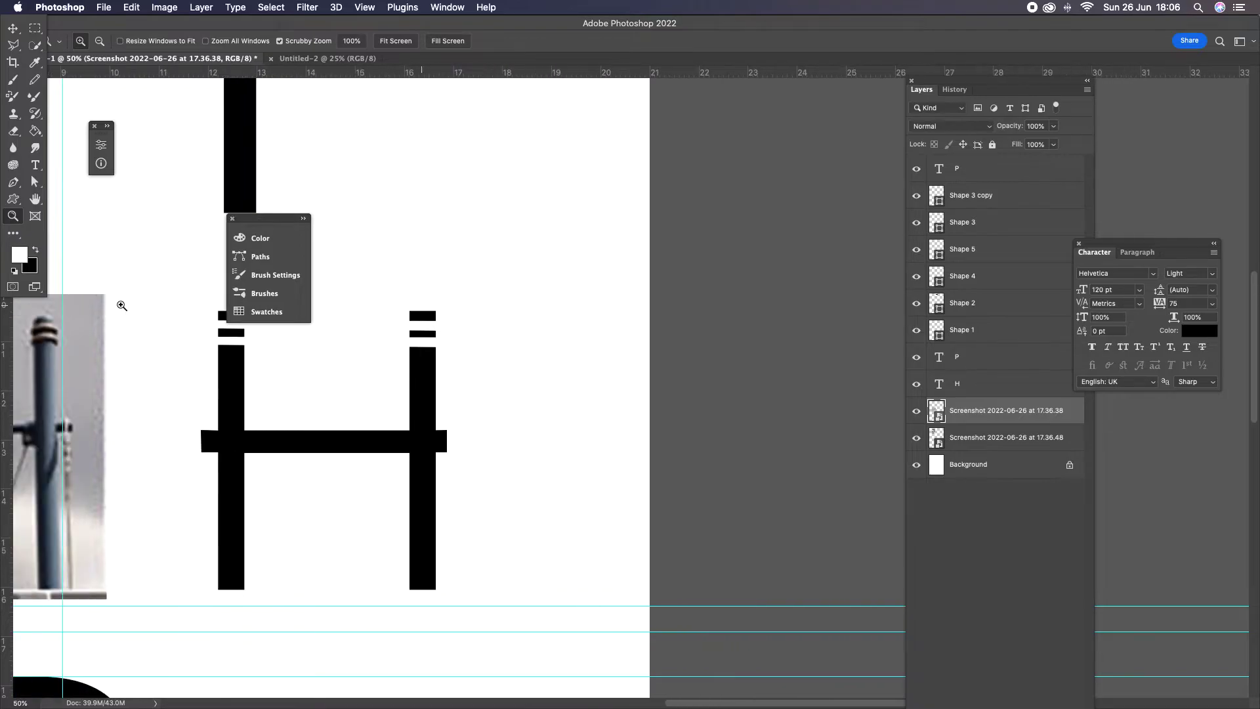
scroll(122, 306, down, 4)
scroll(121, 305, down, 9)
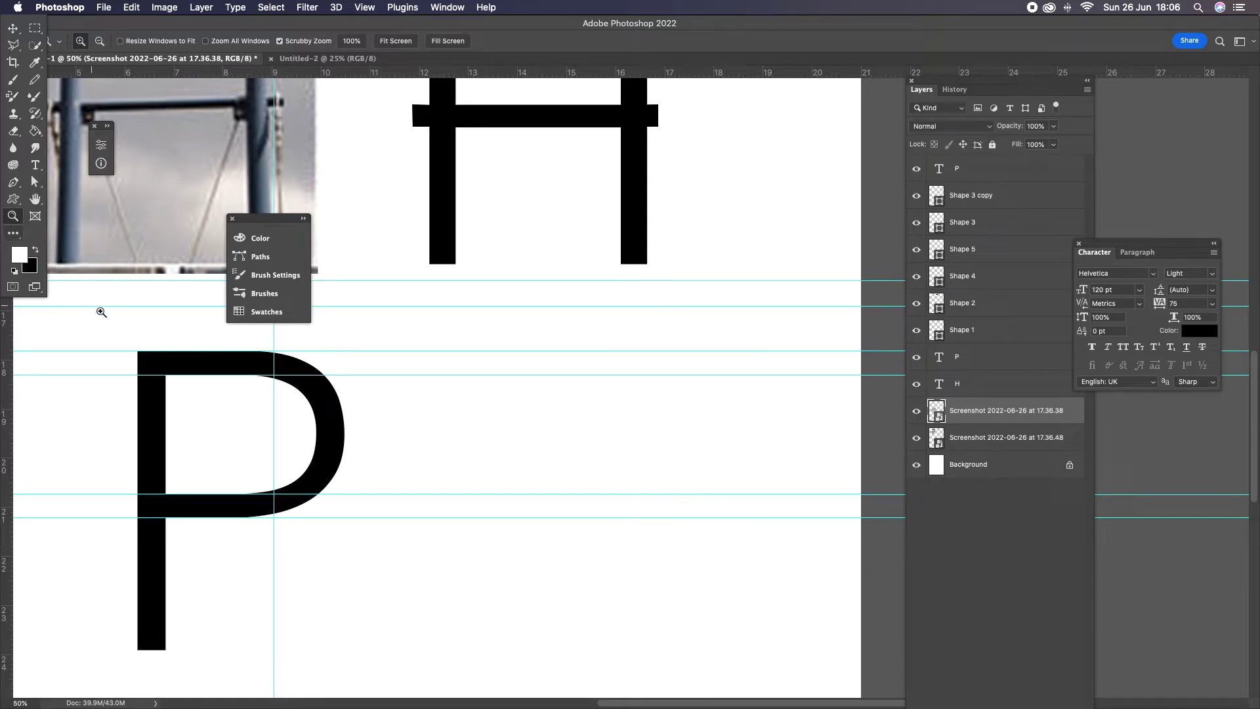
Set up the Pen tool to draw shapes with a black fill and a 0 px stroke.
drag(61, 354, 107, 352)
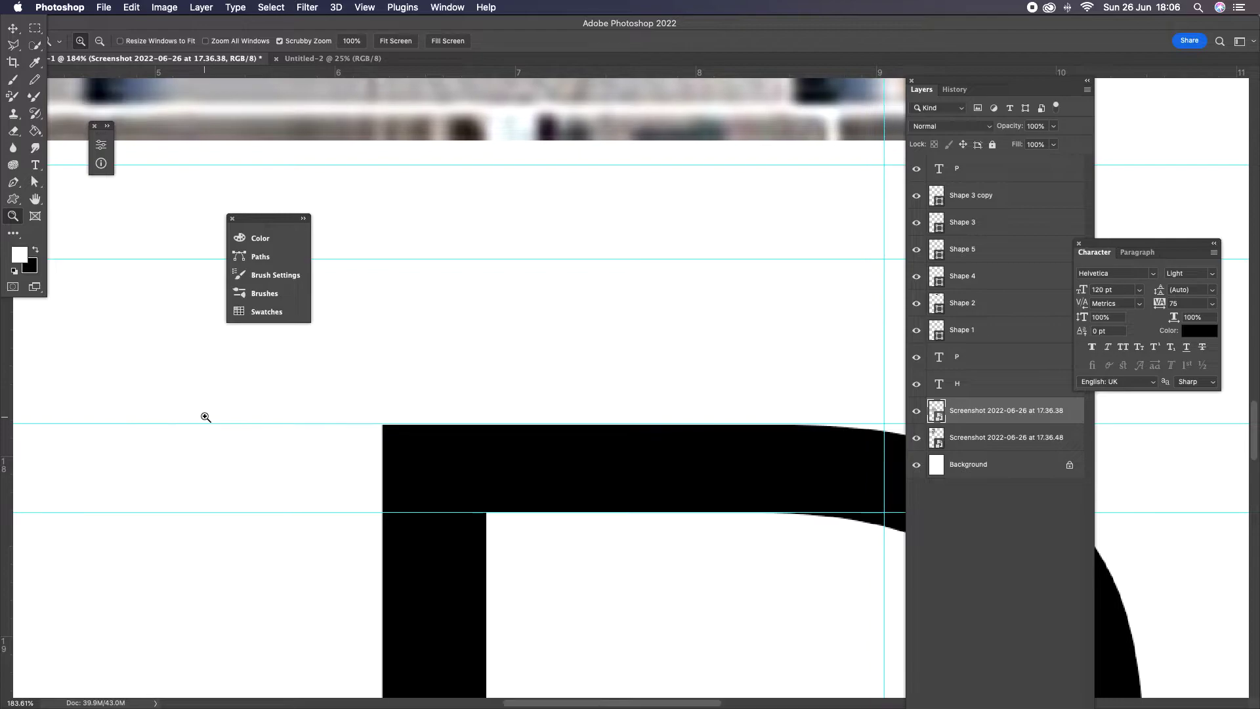
scroll(206, 417, down, 5)
scroll(207, 417, left, 3)
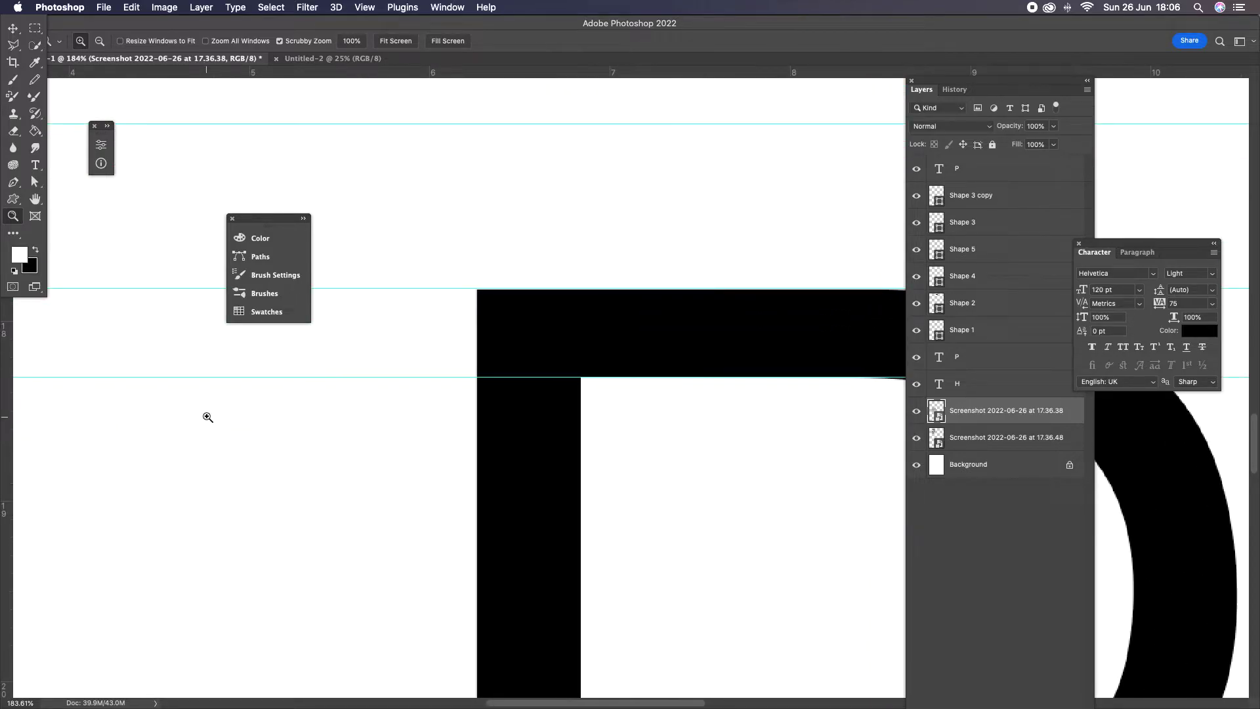
scroll(208, 417, left, 1)
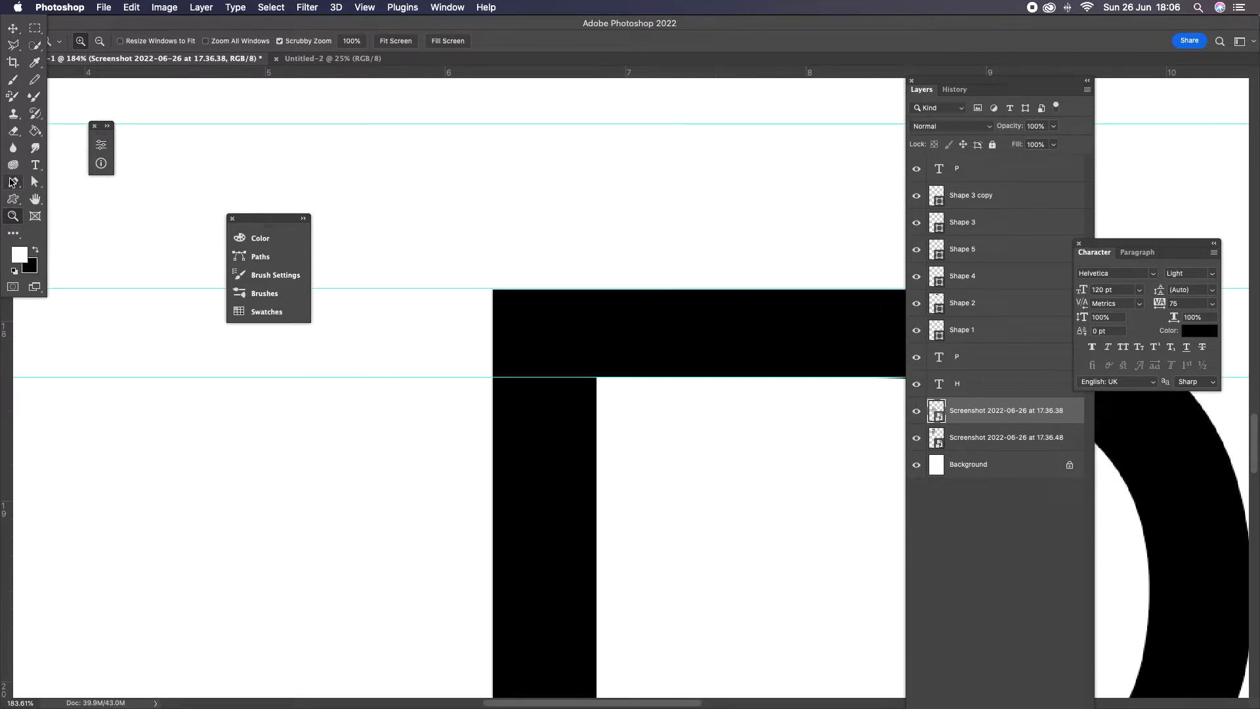
click(13, 182)
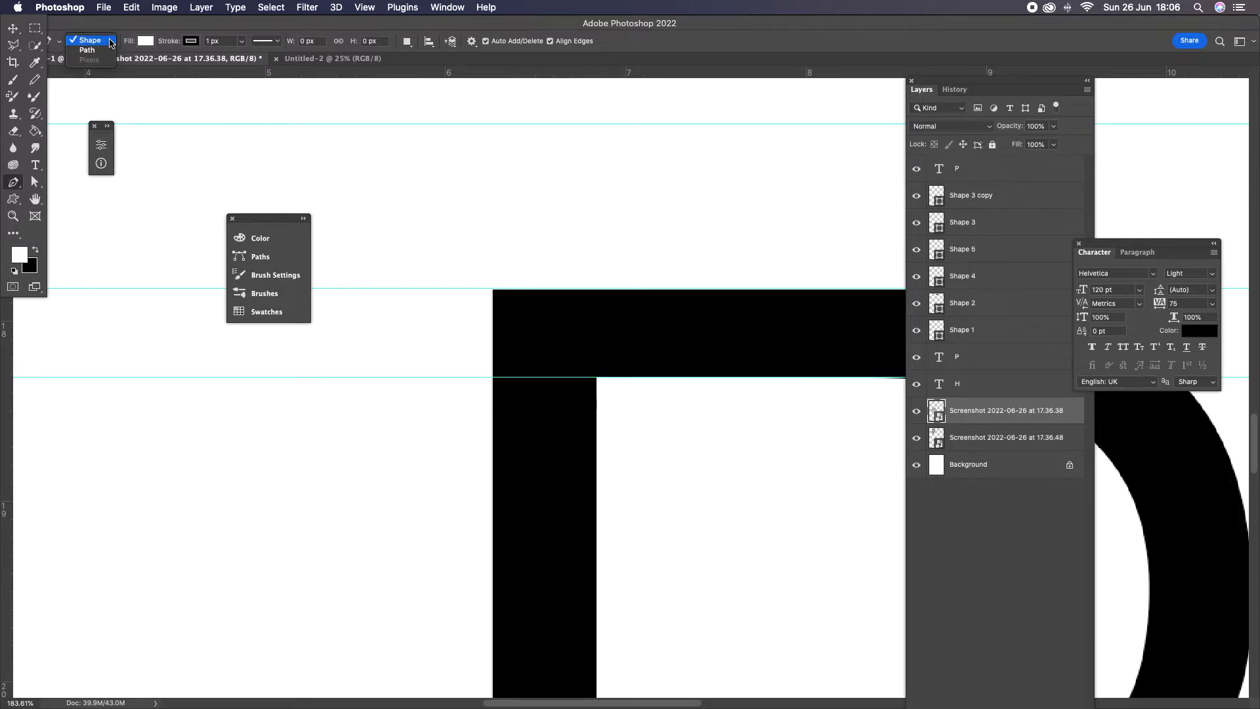
click(145, 42)
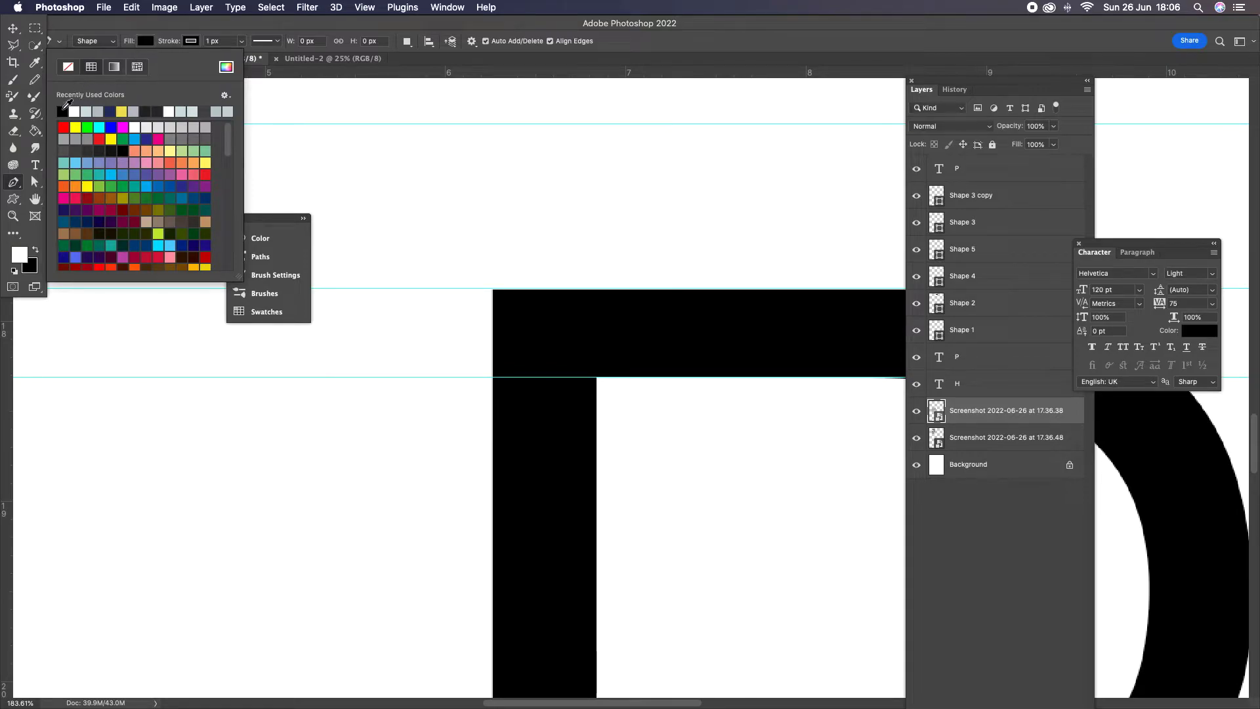
click(167, 30)
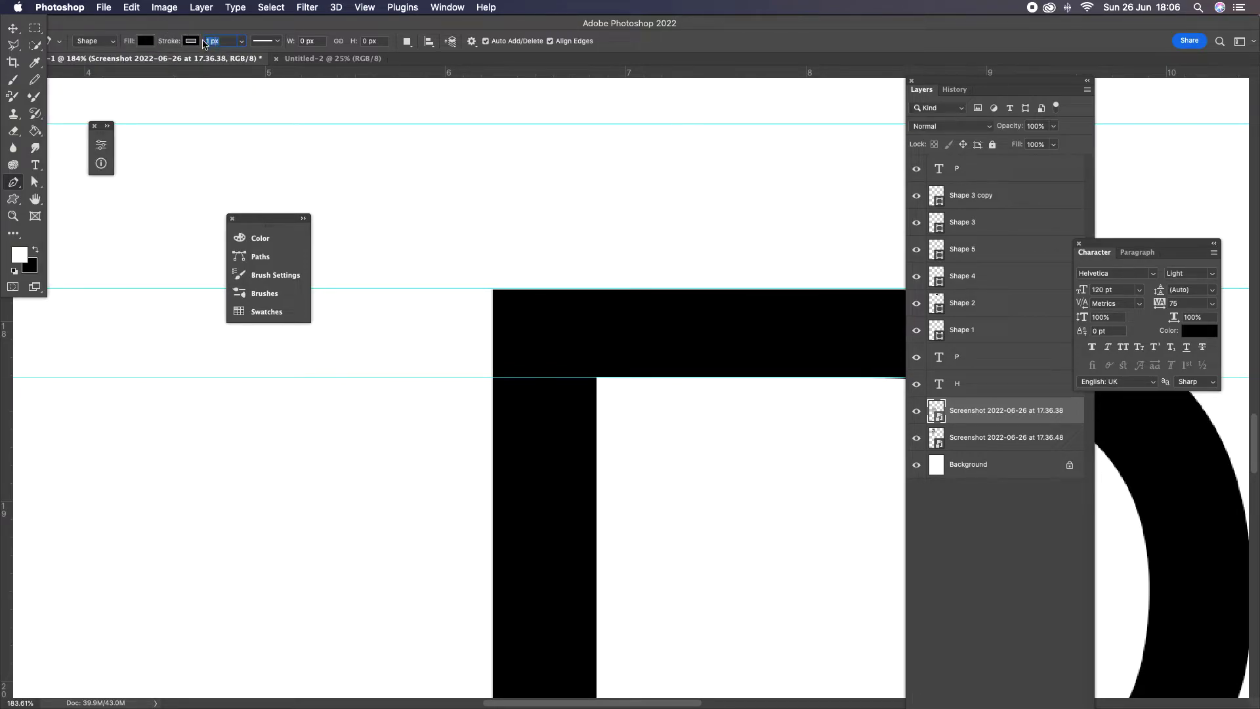
click(243, 42)
drag(237, 57, 216, 53)
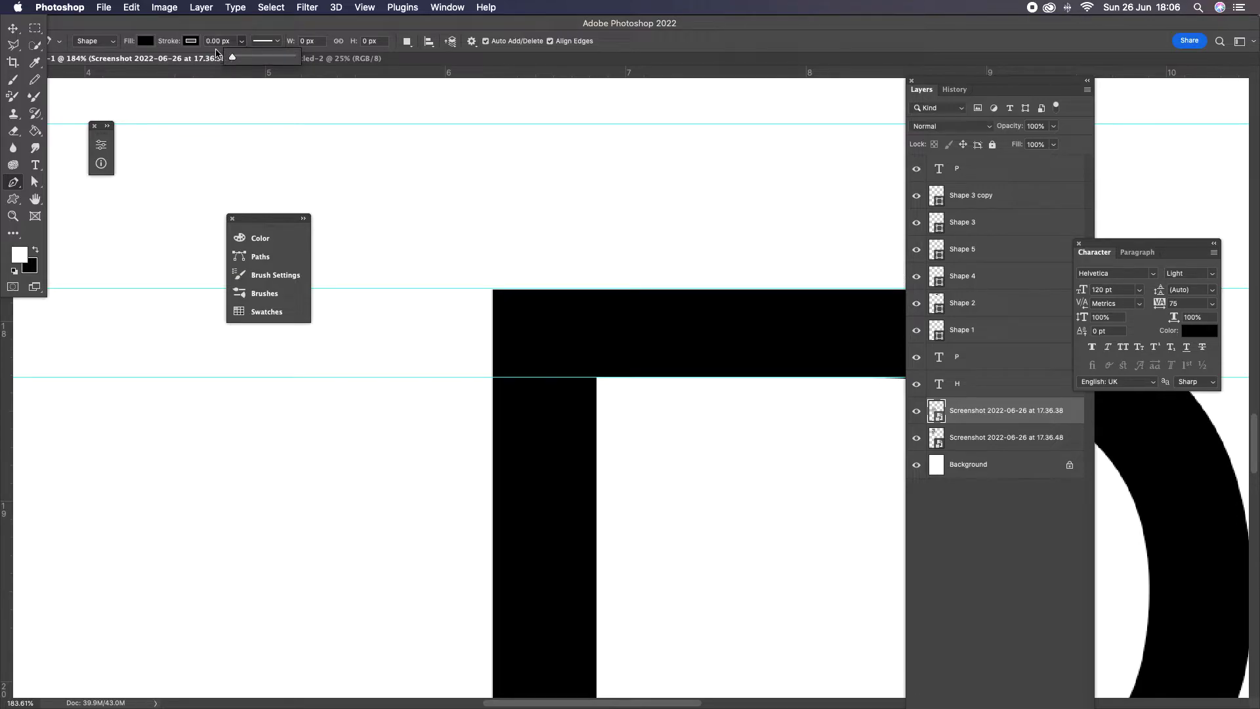
click(213, 31)
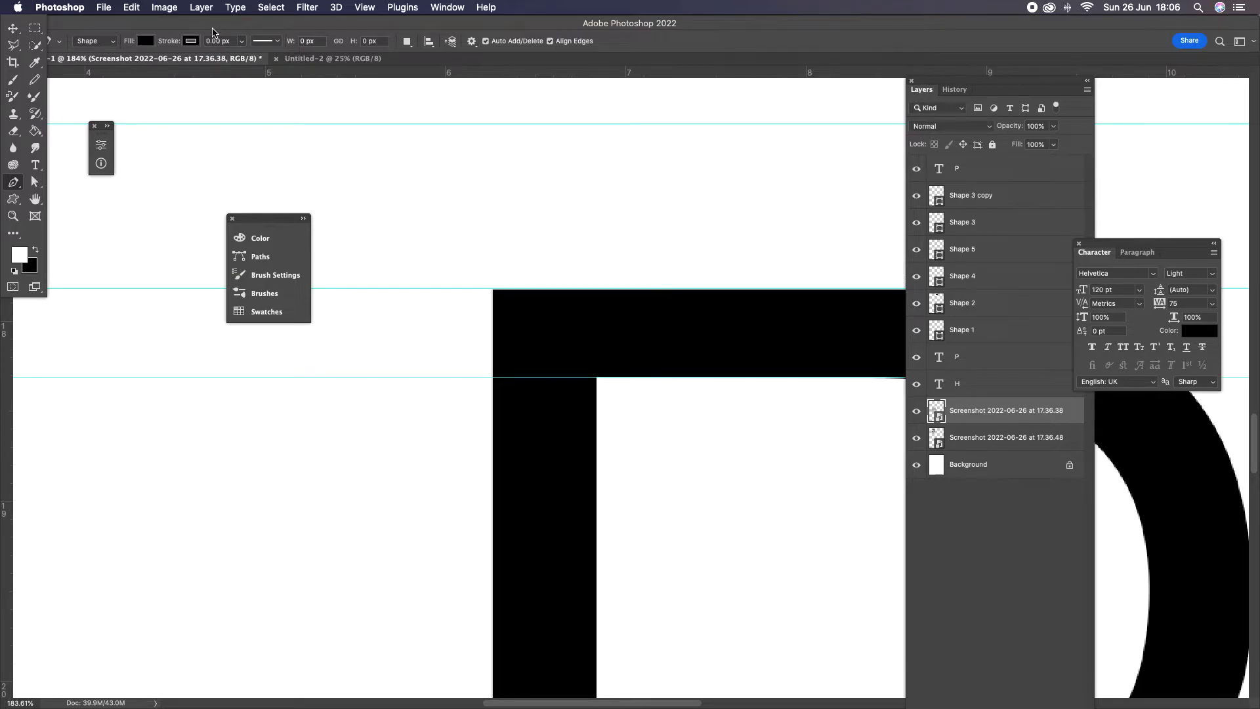
Draw a closed rectangle about 147 by 72 px extending the P's top bar leftward past the stem, between the guides.
click(497, 291)
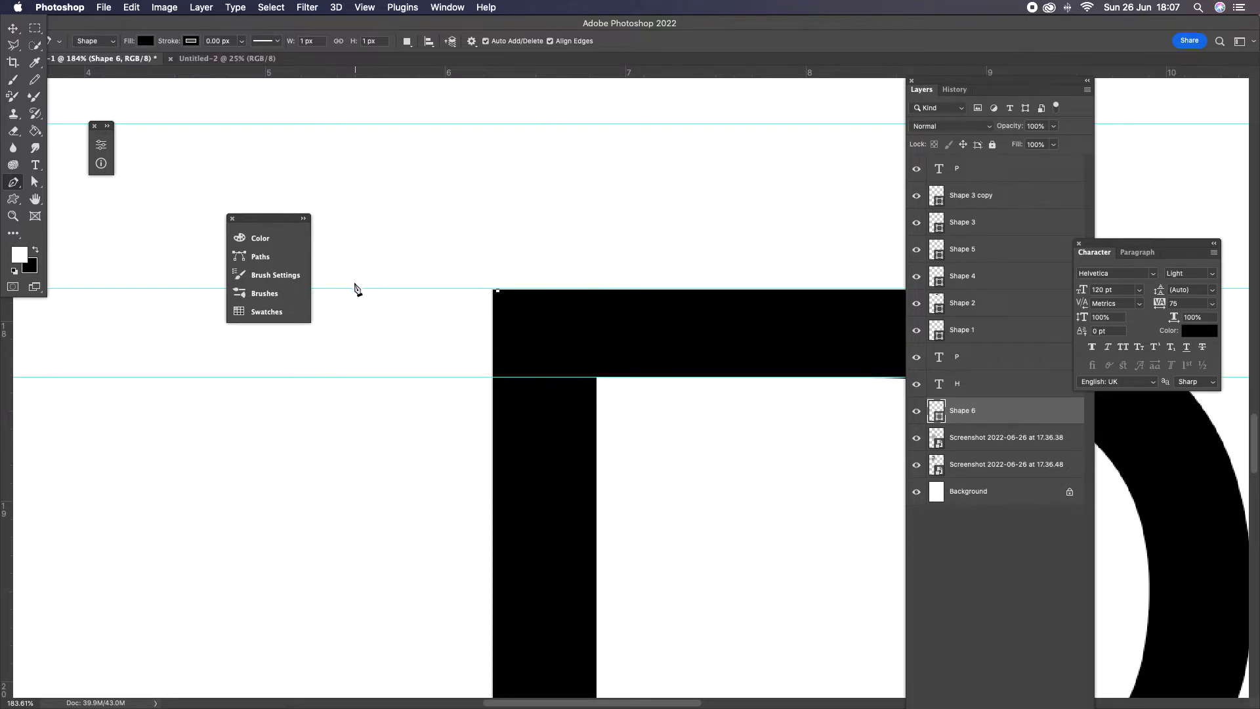
click(320, 290)
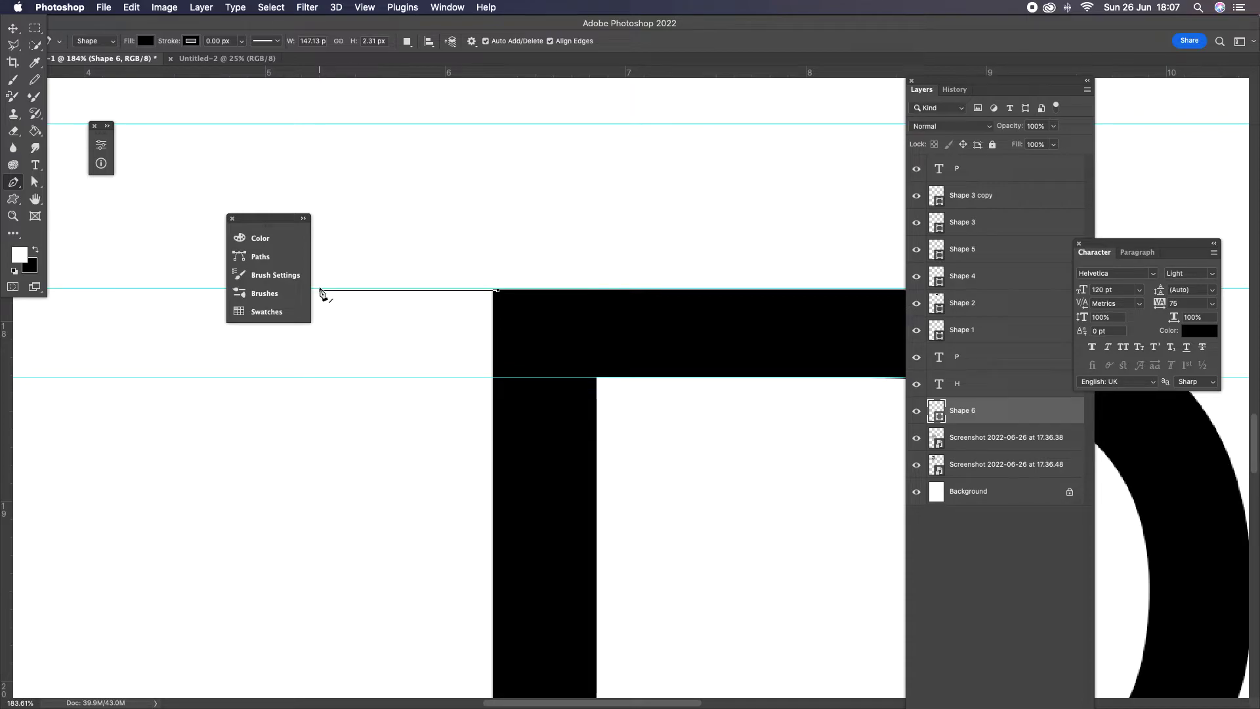
click(321, 377)
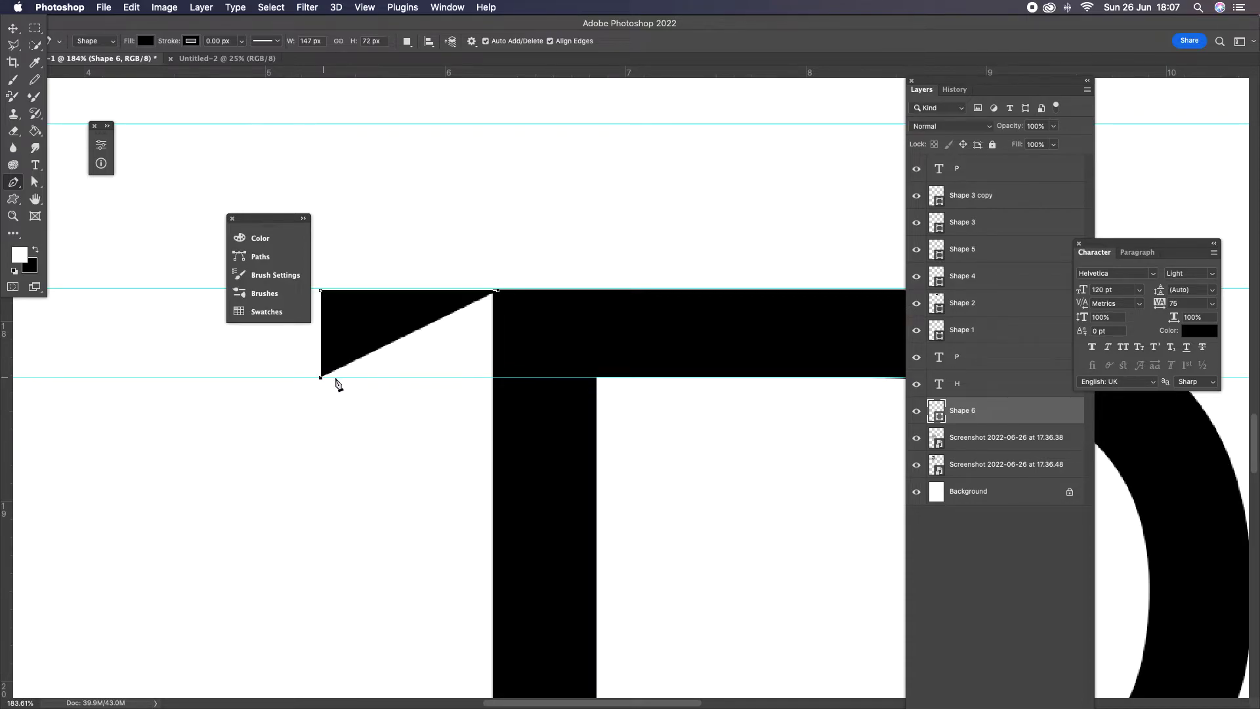
click(496, 378)
click(497, 291)
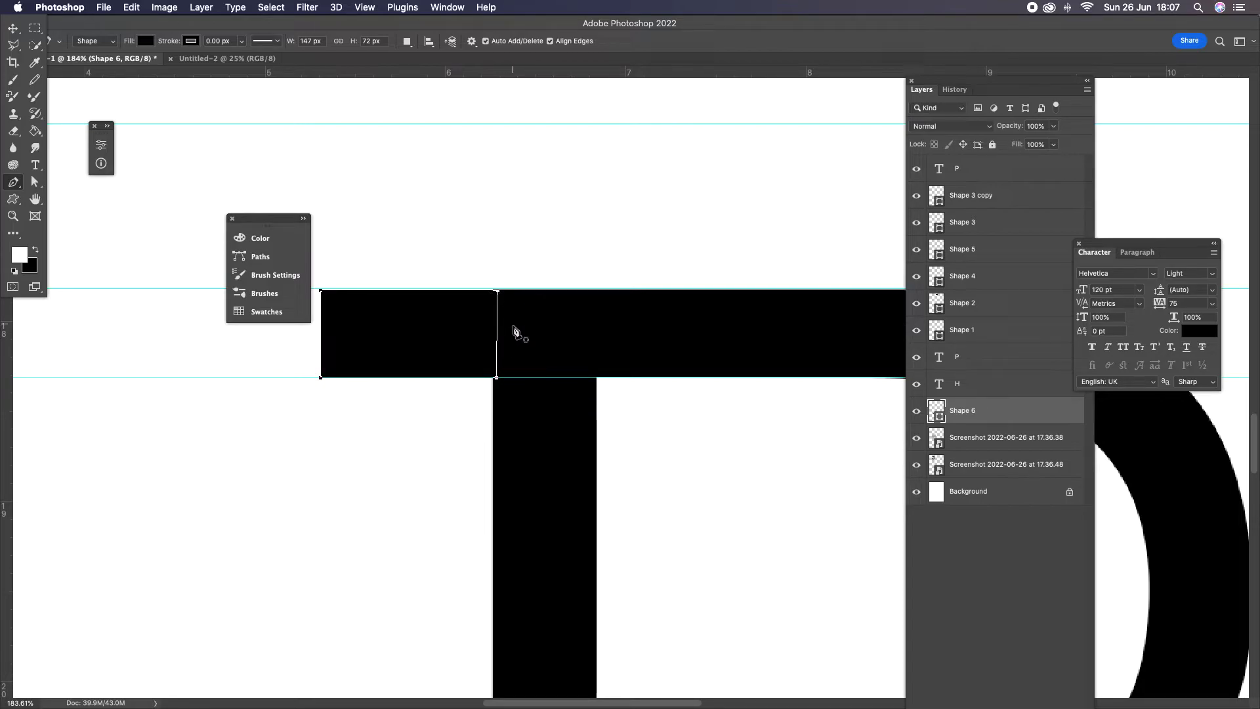
Draw a second closed rectangle about 128 by 71 px extending the bowl's lower bar leftward past the stem.
scroll(519, 394, down, 3)
scroll(518, 397, down, 10)
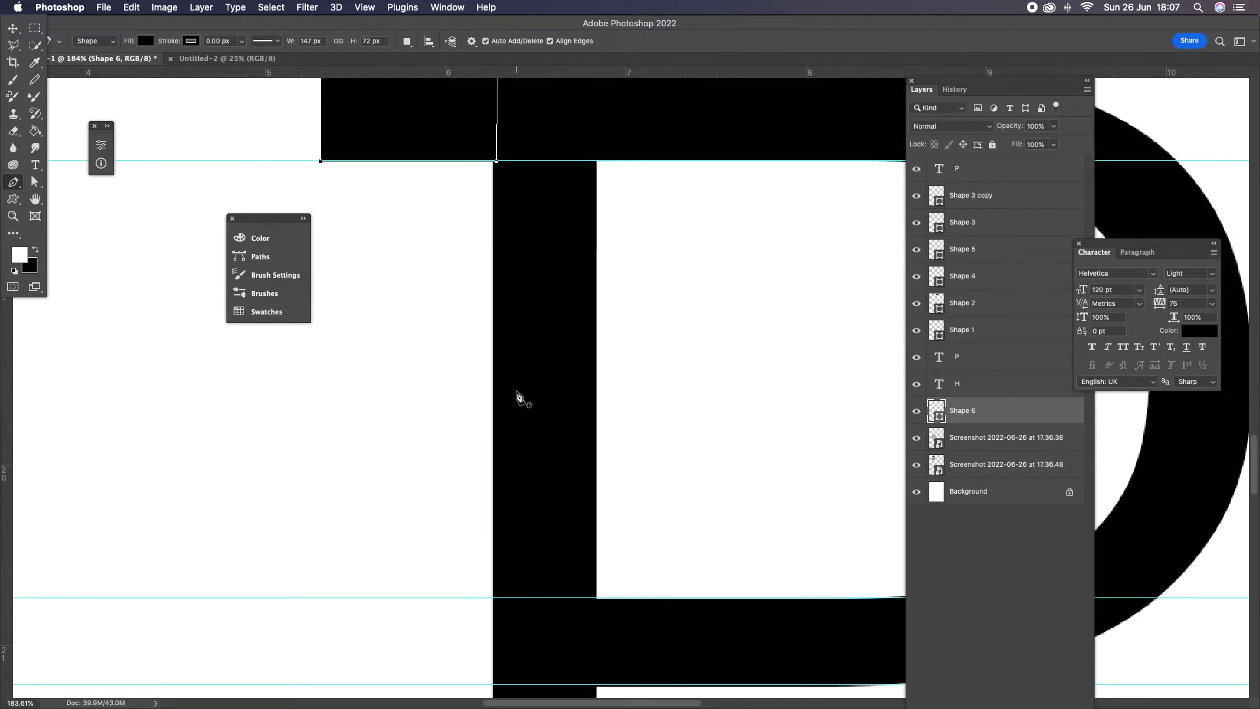
click(503, 583)
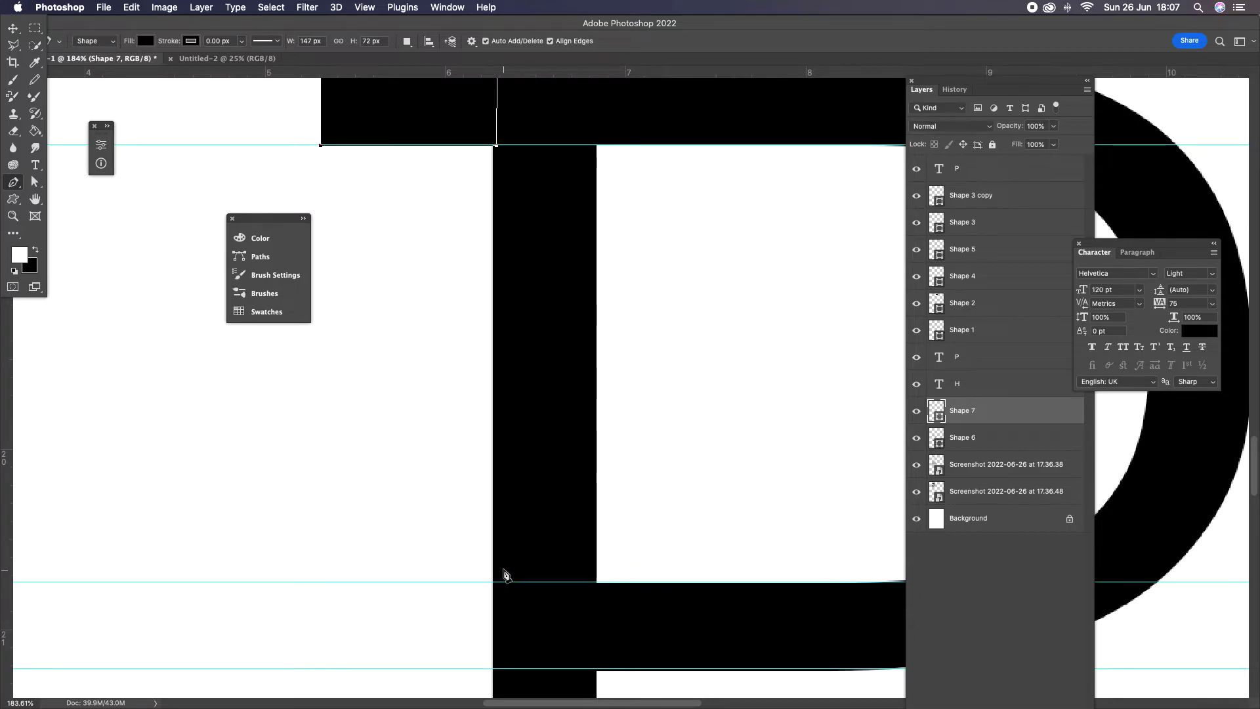
click(348, 582)
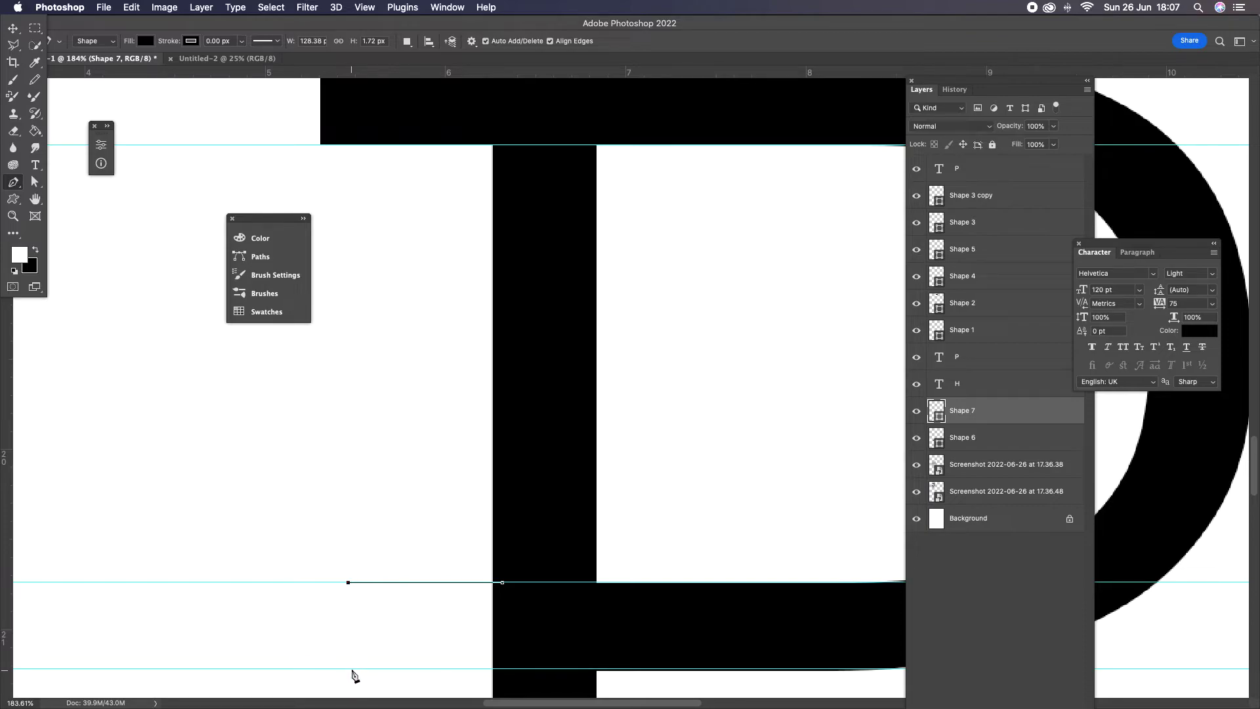
click(348, 667)
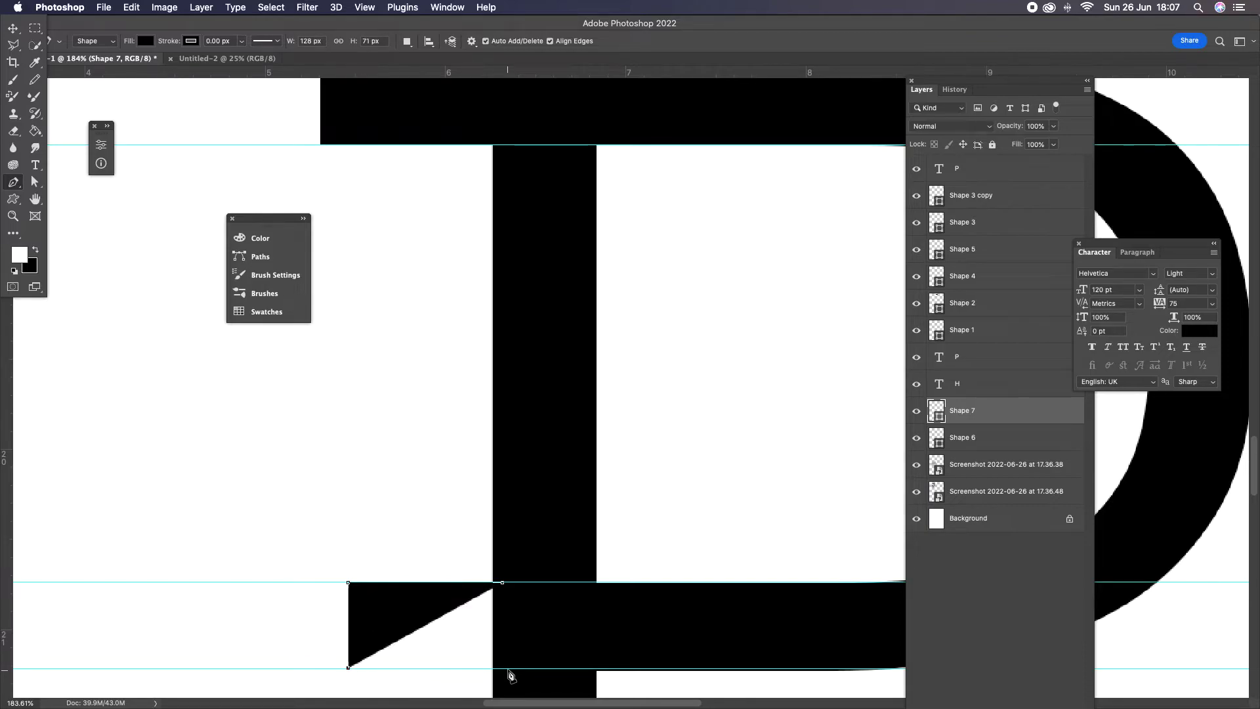
click(501, 667)
click(503, 583)
Place a vertical guide exactly along the left end of the upper bar's extension.
drag(7, 418, 326, 407)
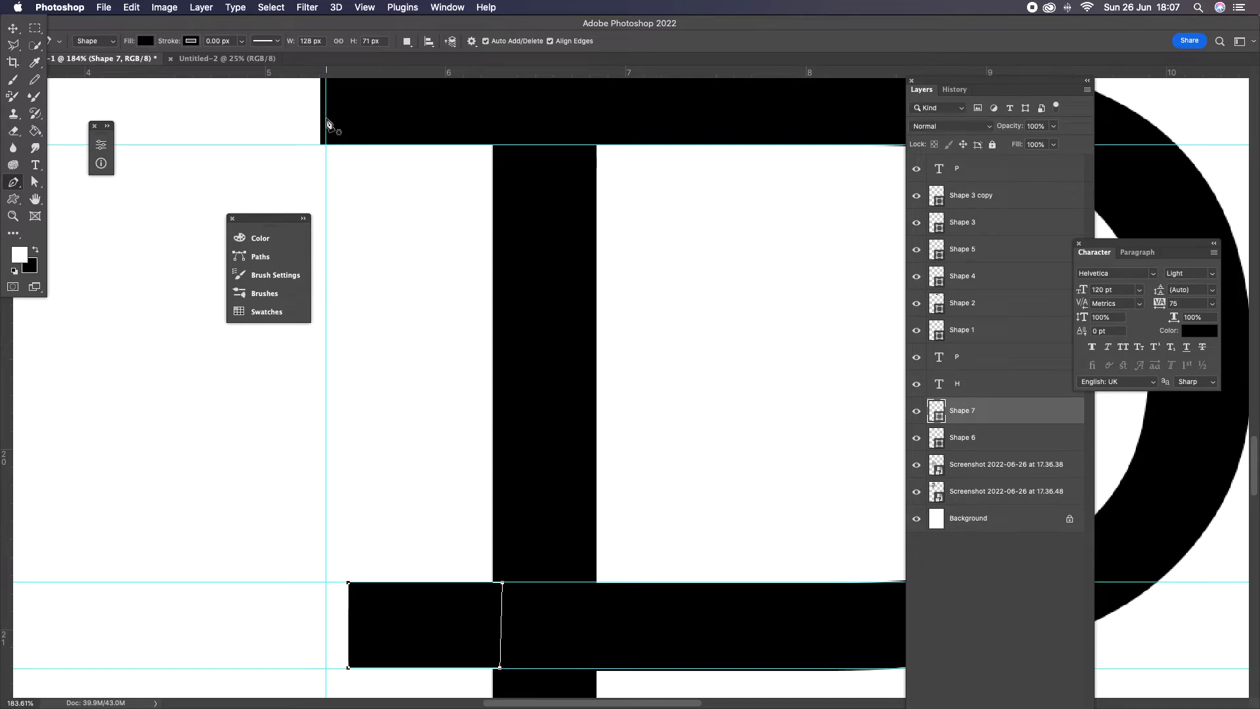
click(13, 29)
drag(327, 98, 319, 99)
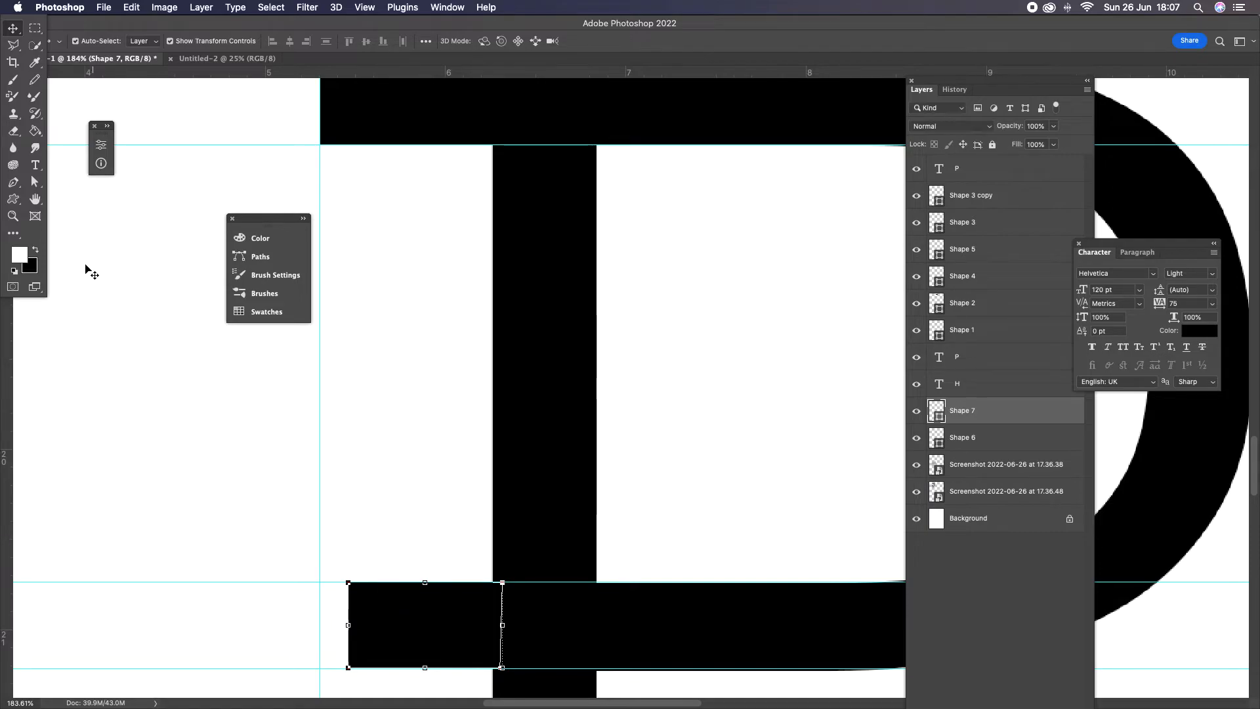
Adjust the lower extension's corner points to the guides so it reaches the vertical guide, making it 147 by 72 px.
click(34, 184)
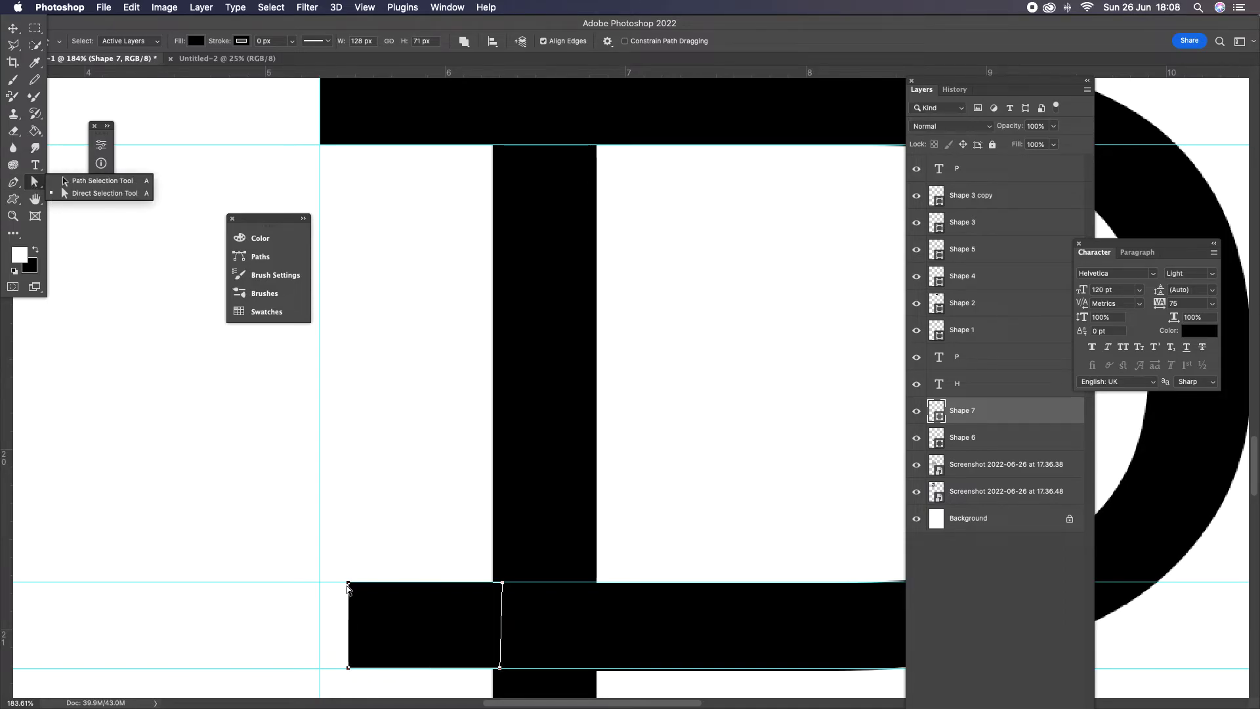
drag(348, 586, 344, 585)
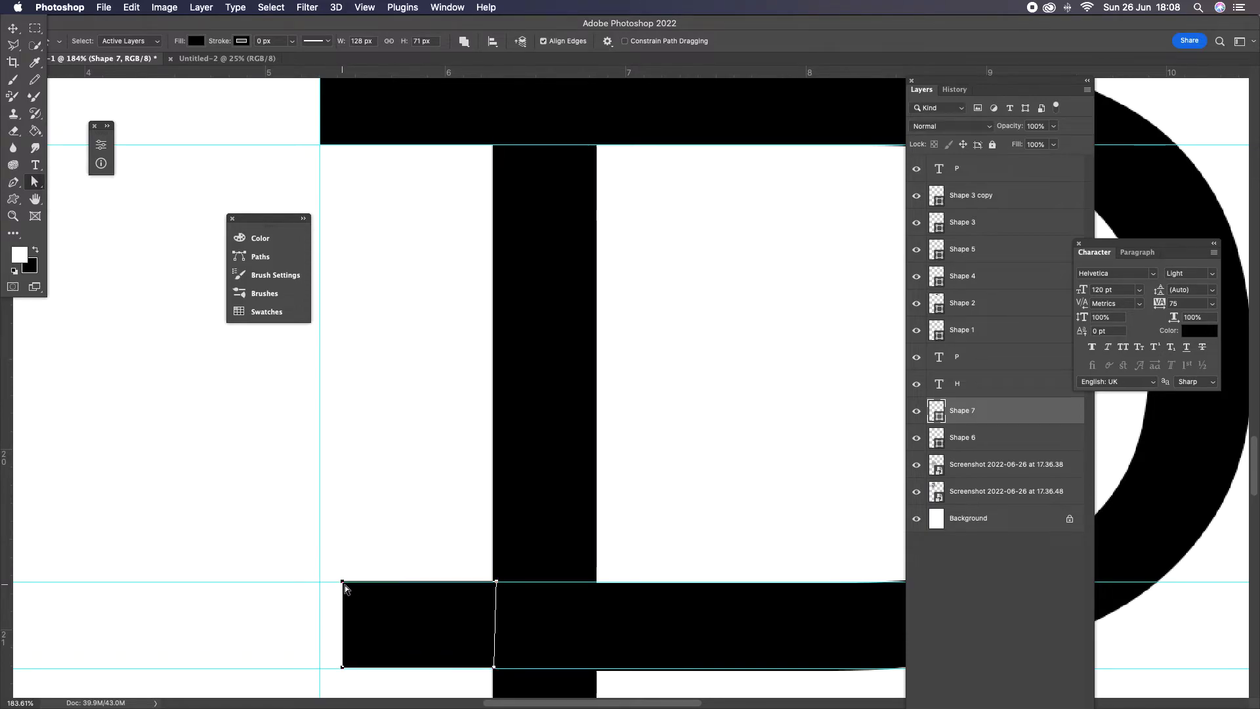
drag(342, 585, 320, 581)
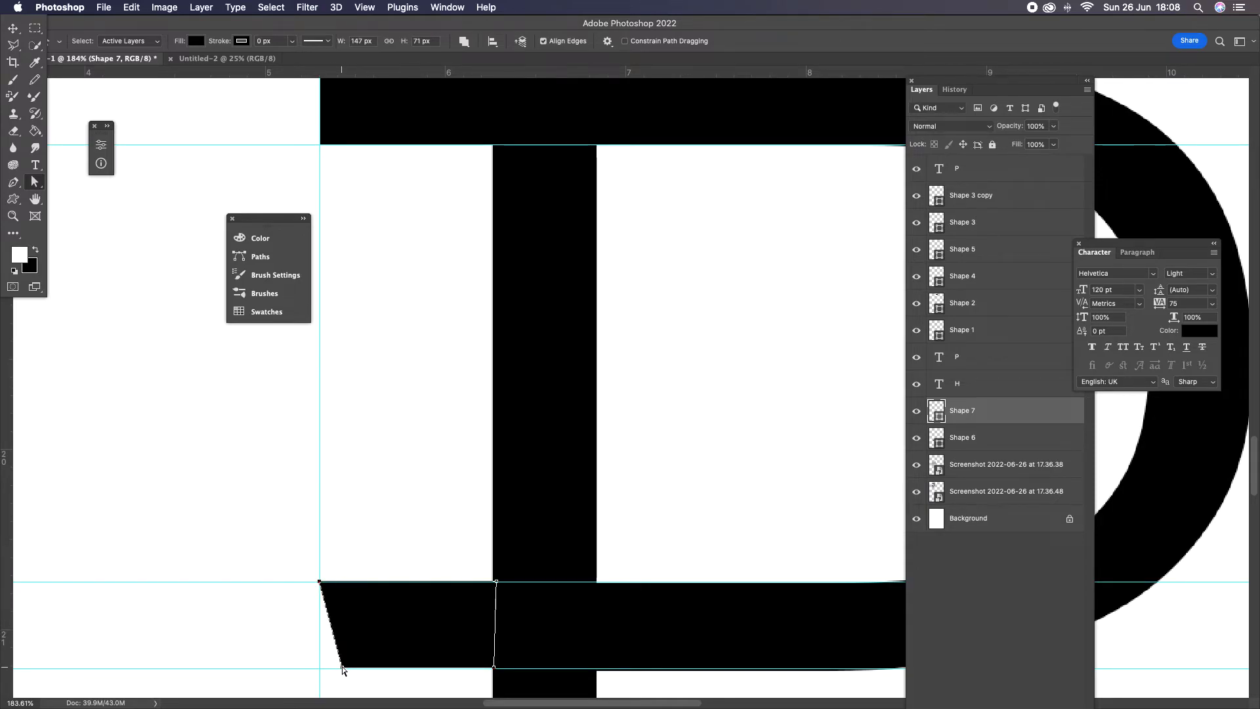
drag(342, 670, 321, 668)
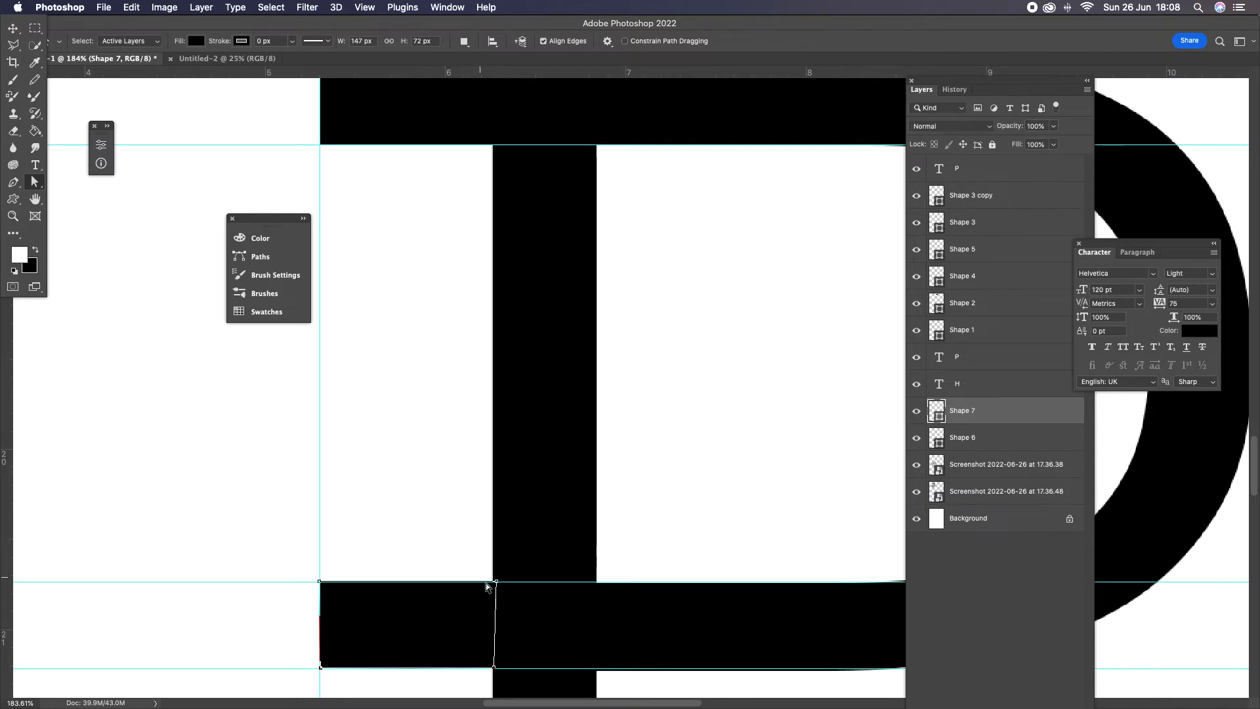
drag(497, 581, 494, 582)
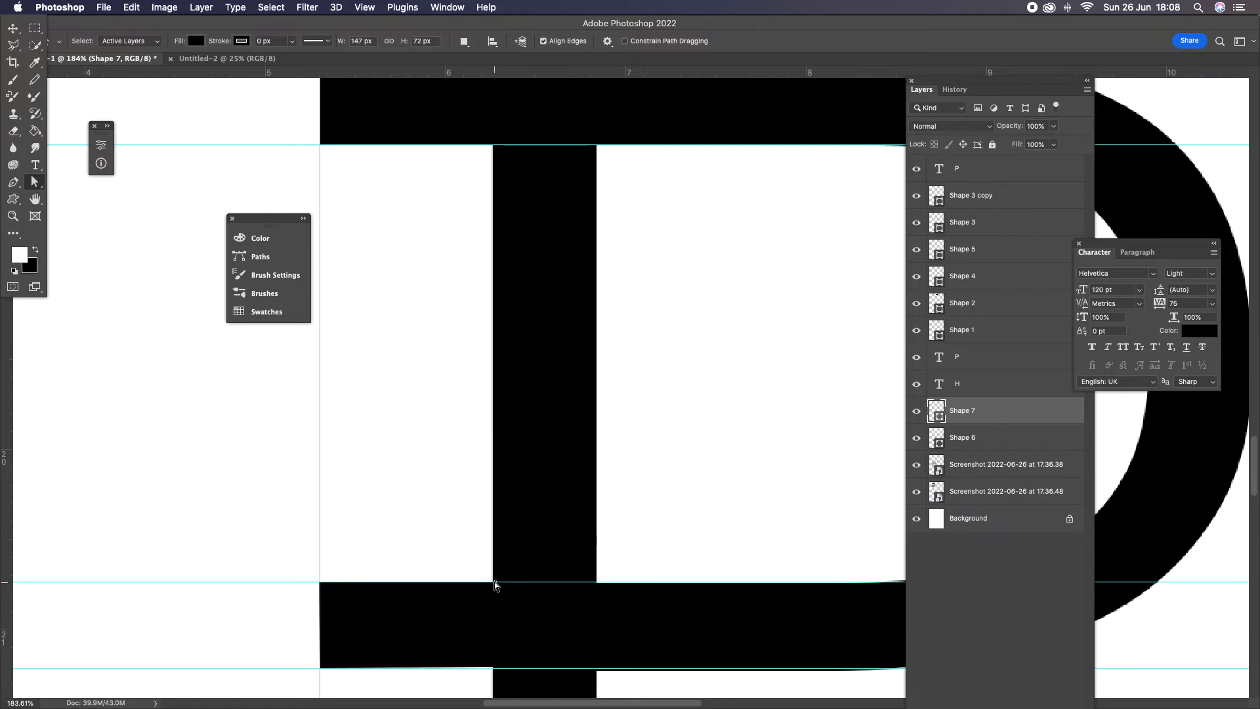
Raise both top corner points of the P's upper bar extension to the upper guide, making the shape 147 by 75 px.
scroll(368, 360, up, 5)
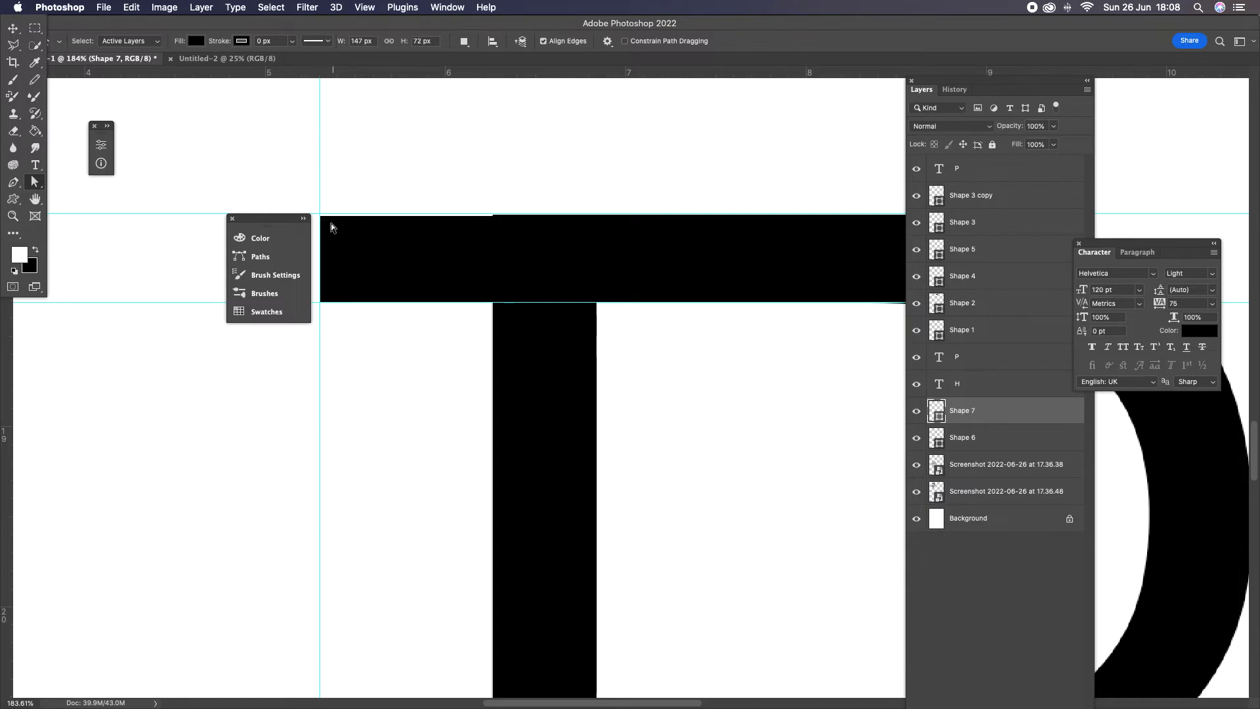
click(920, 411)
click(917, 438)
click(916, 438)
click(978, 438)
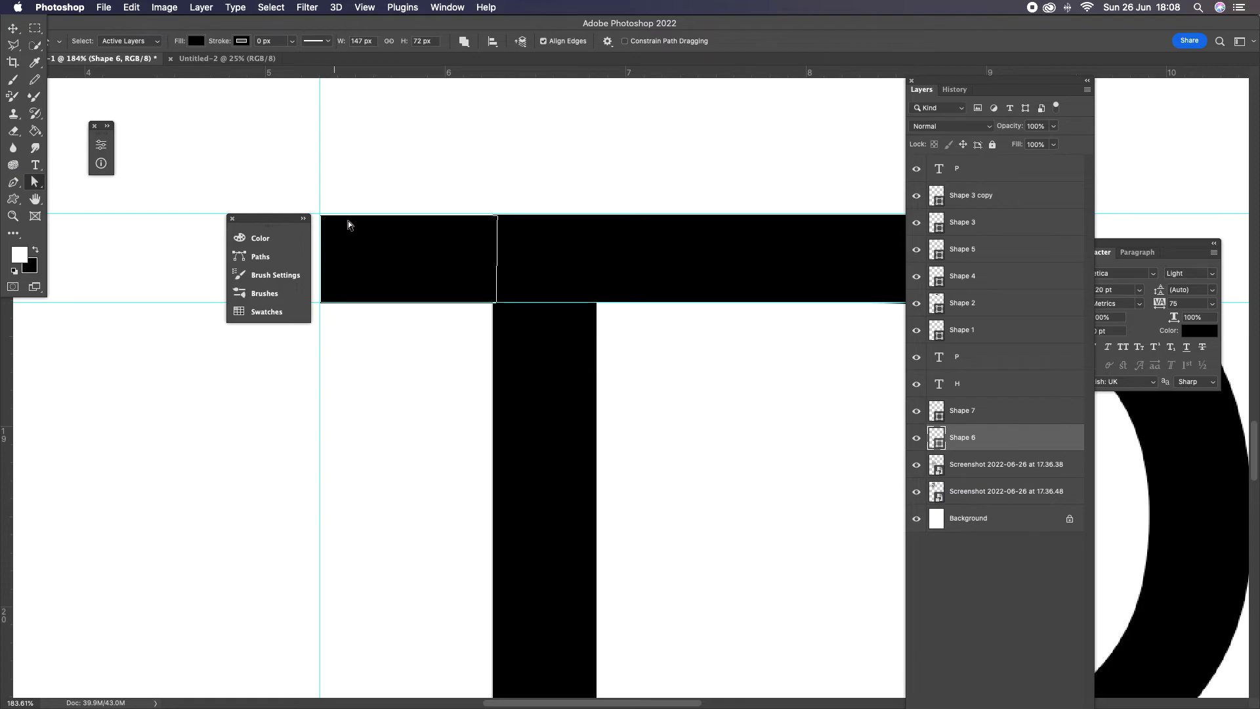
drag(412, 230, 418, 230)
click(13, 215)
click(413, 242)
click(410, 241)
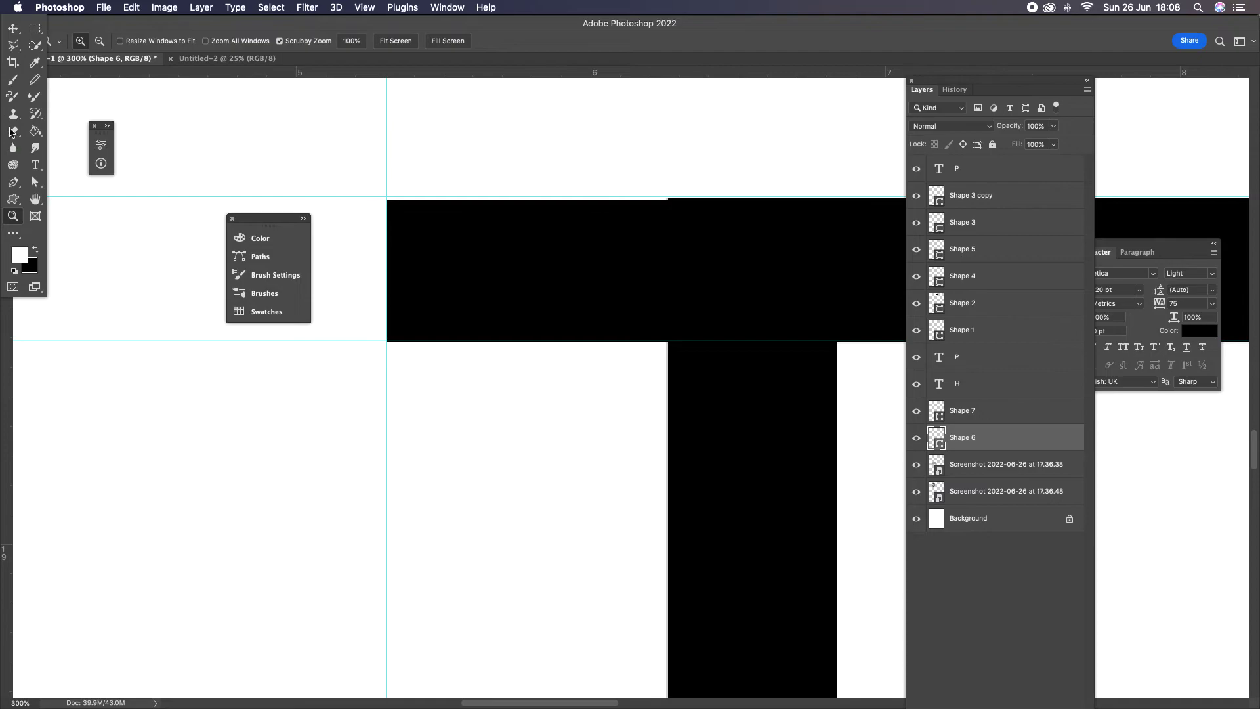
click(35, 182)
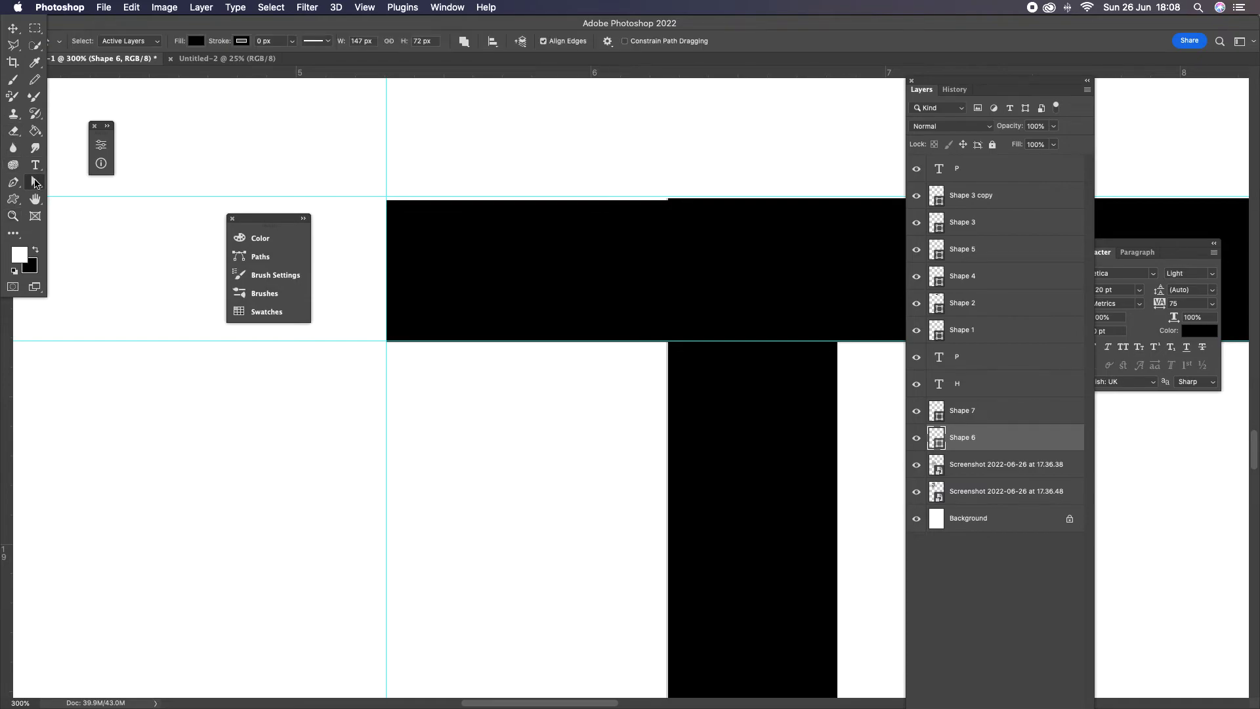
click(387, 197)
click(400, 212)
click(389, 201)
drag(388, 202, 388, 198)
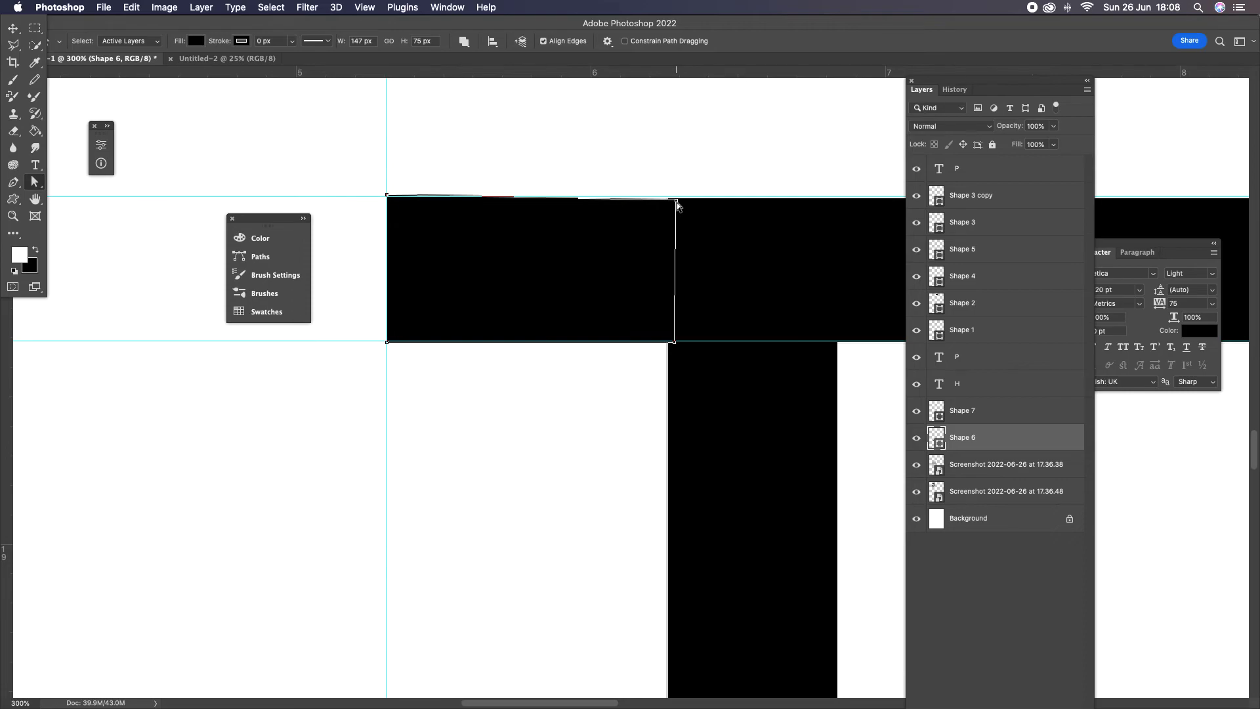
drag(677, 201, 676, 198)
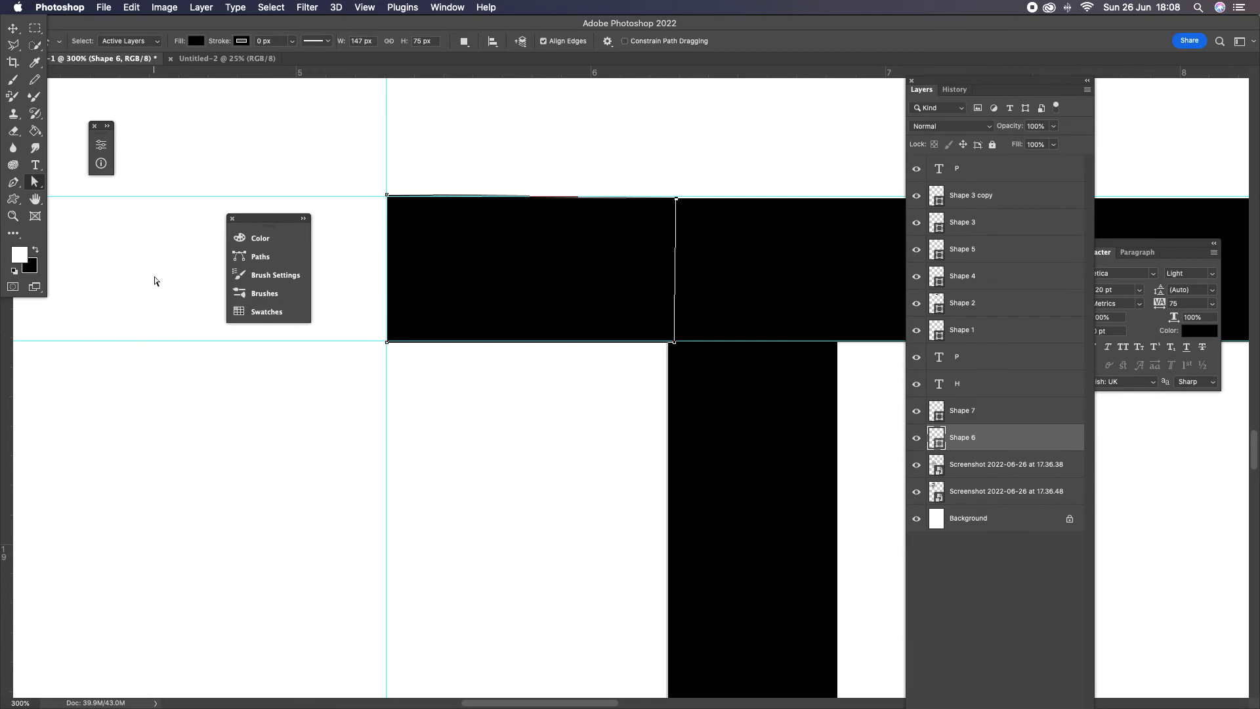
Draw a closed four-point shape about 183 by 52 px across the H's left stem near its foot with the Pen tool.
click(13, 215)
alt+click(669, 350)
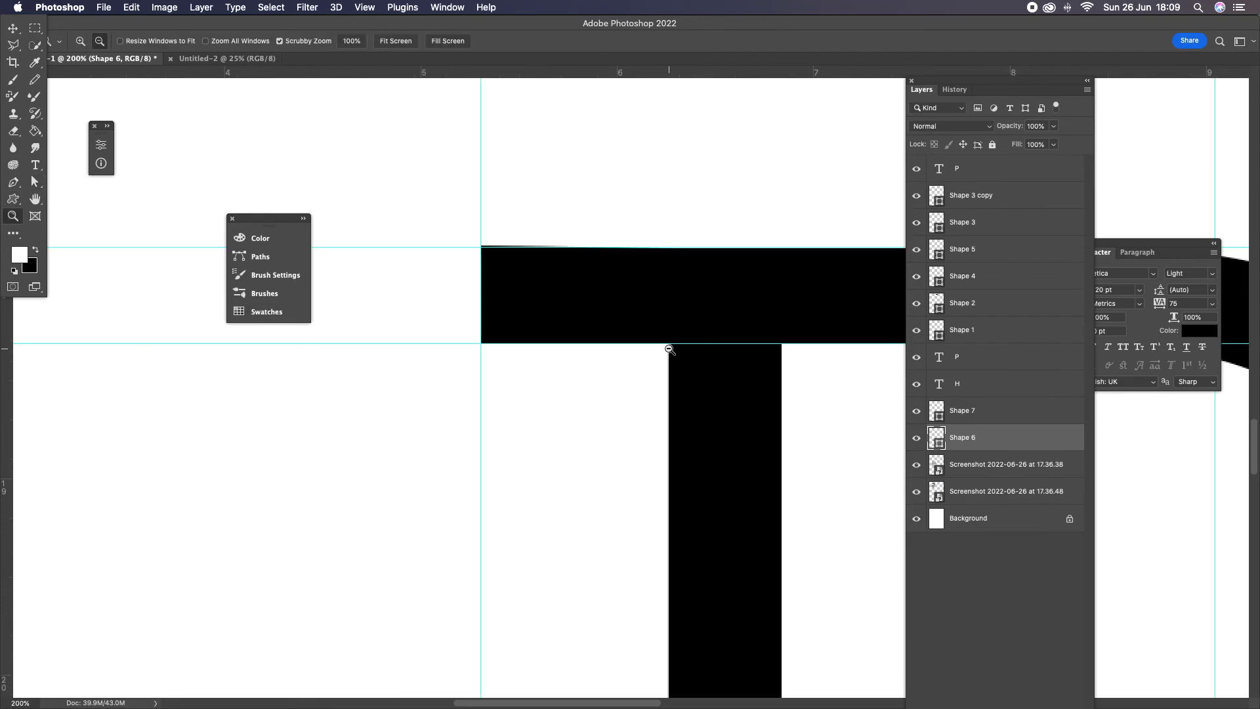
alt+click(669, 350)
alt+click(669, 349)
alt+click(669, 350)
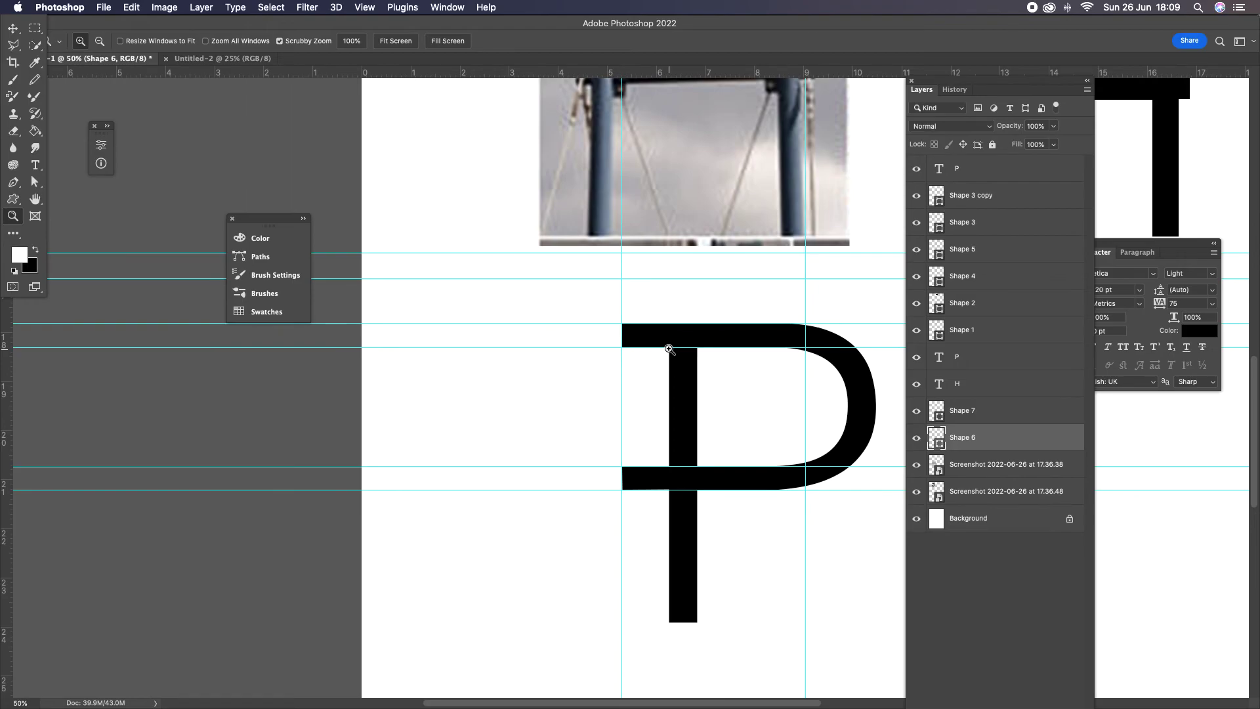
scroll(669, 350, right, 5)
scroll(669, 350, up, 5)
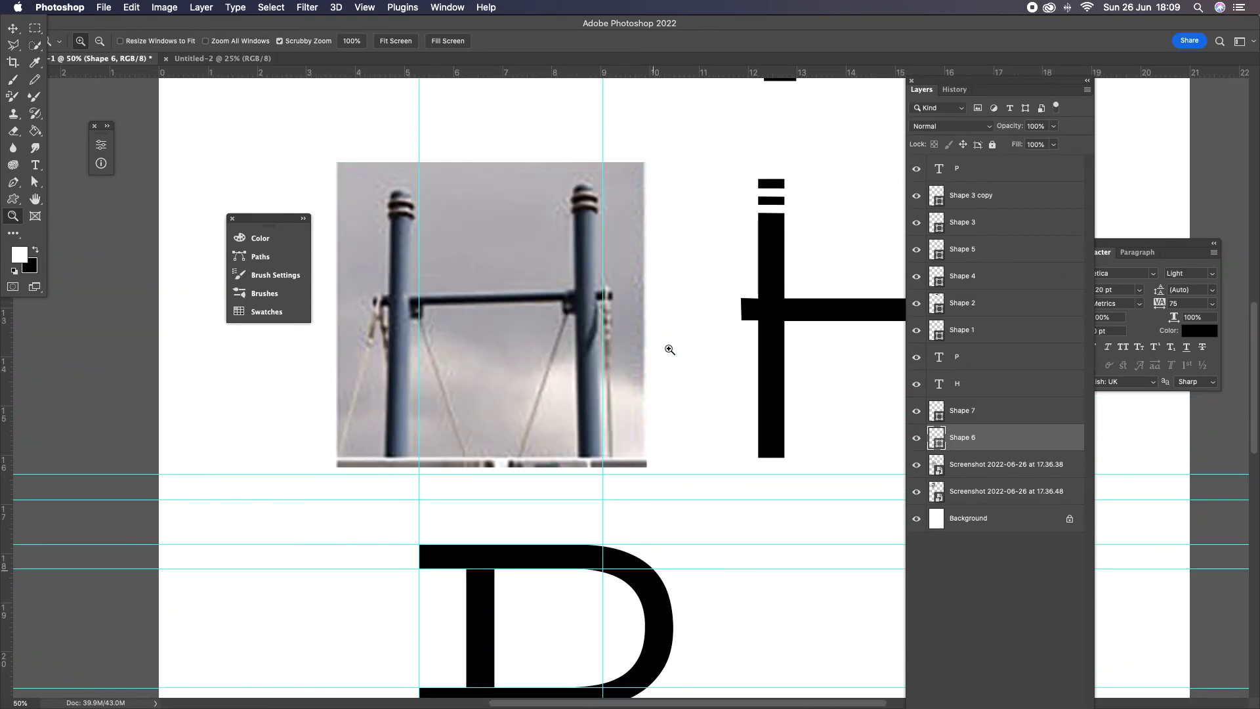
scroll(669, 350, right, 5)
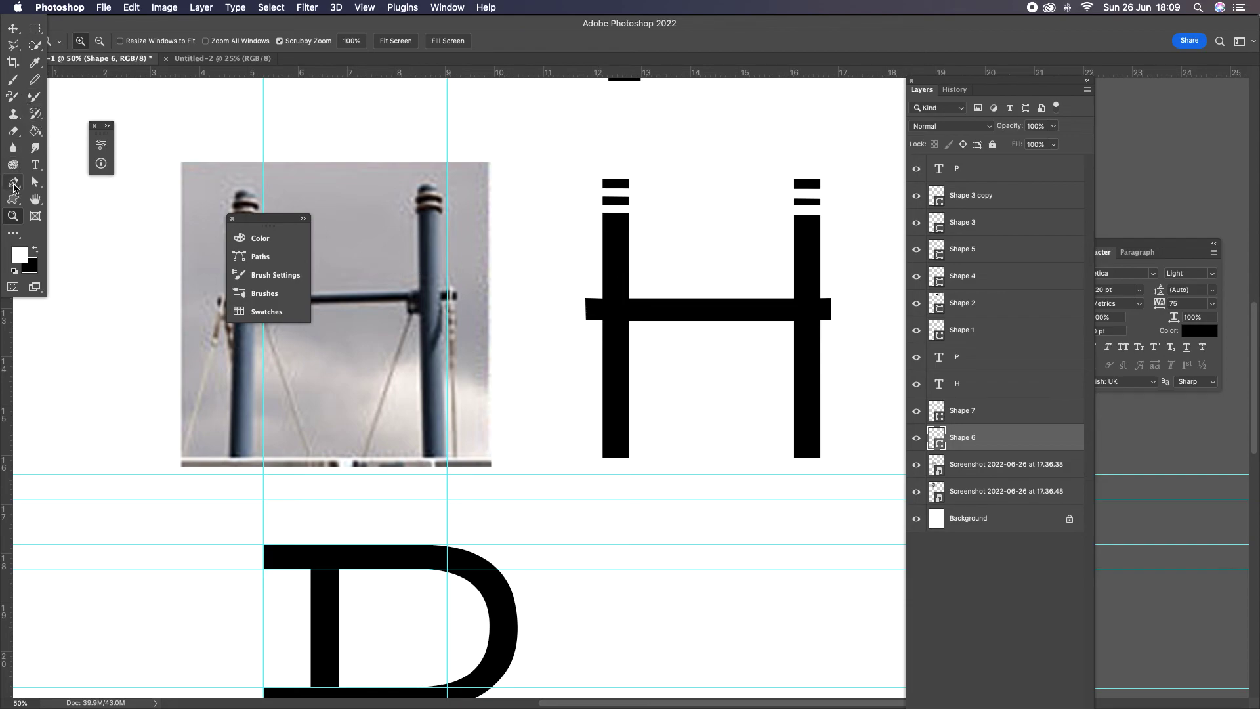
click(14, 184)
click(587, 416)
click(647, 417)
click(645, 432)
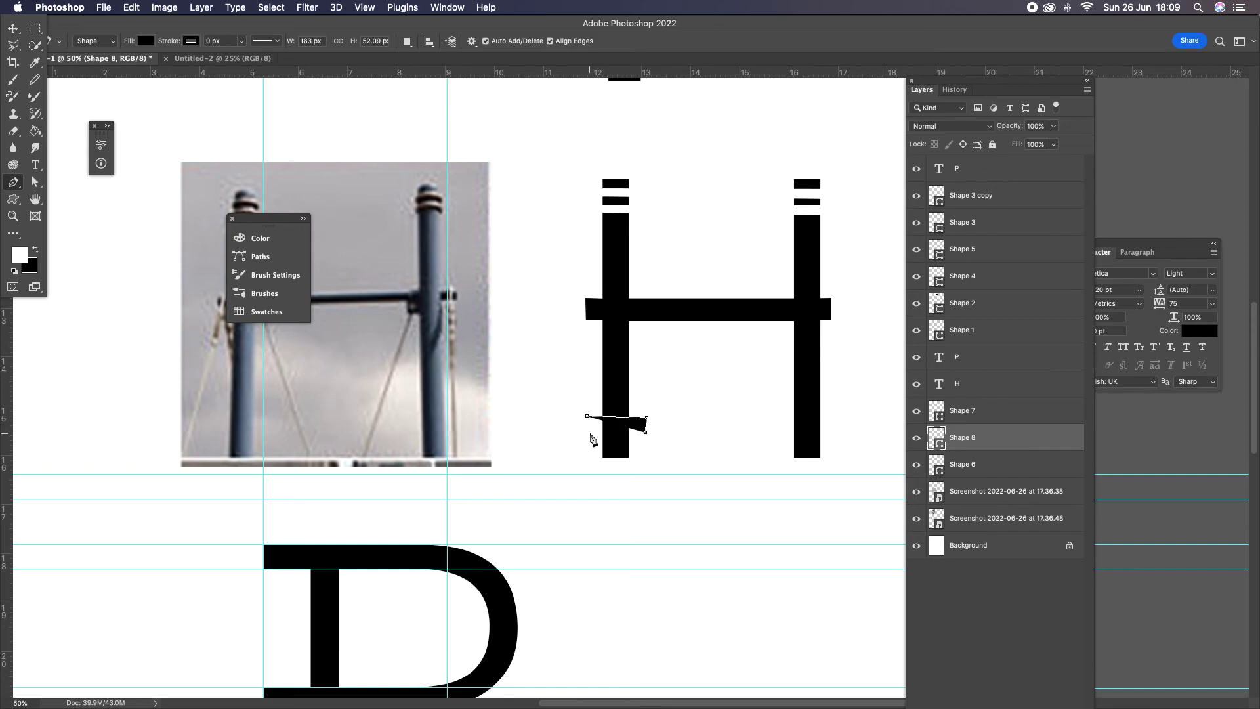
click(589, 433)
Fill the new shape with white and move its layer between Shape 3 and Shape 5 to cut a gap in the stem.
click(146, 41)
click(74, 110)
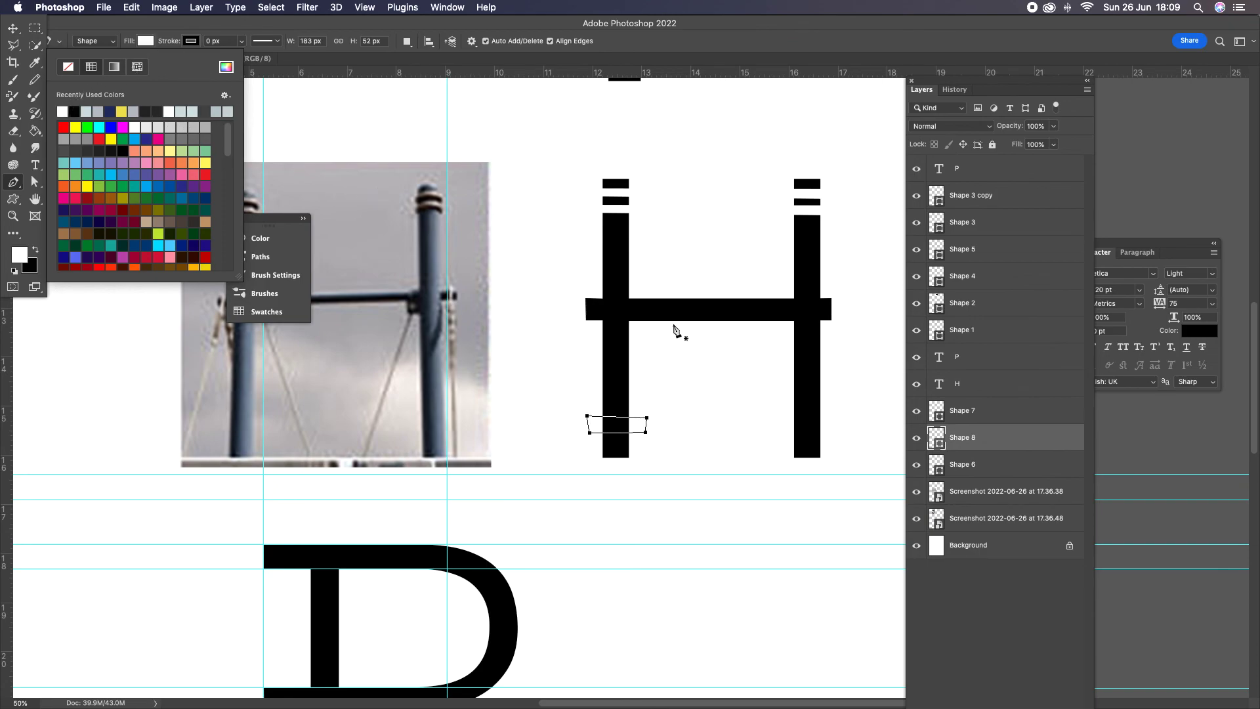
drag(940, 434, 938, 230)
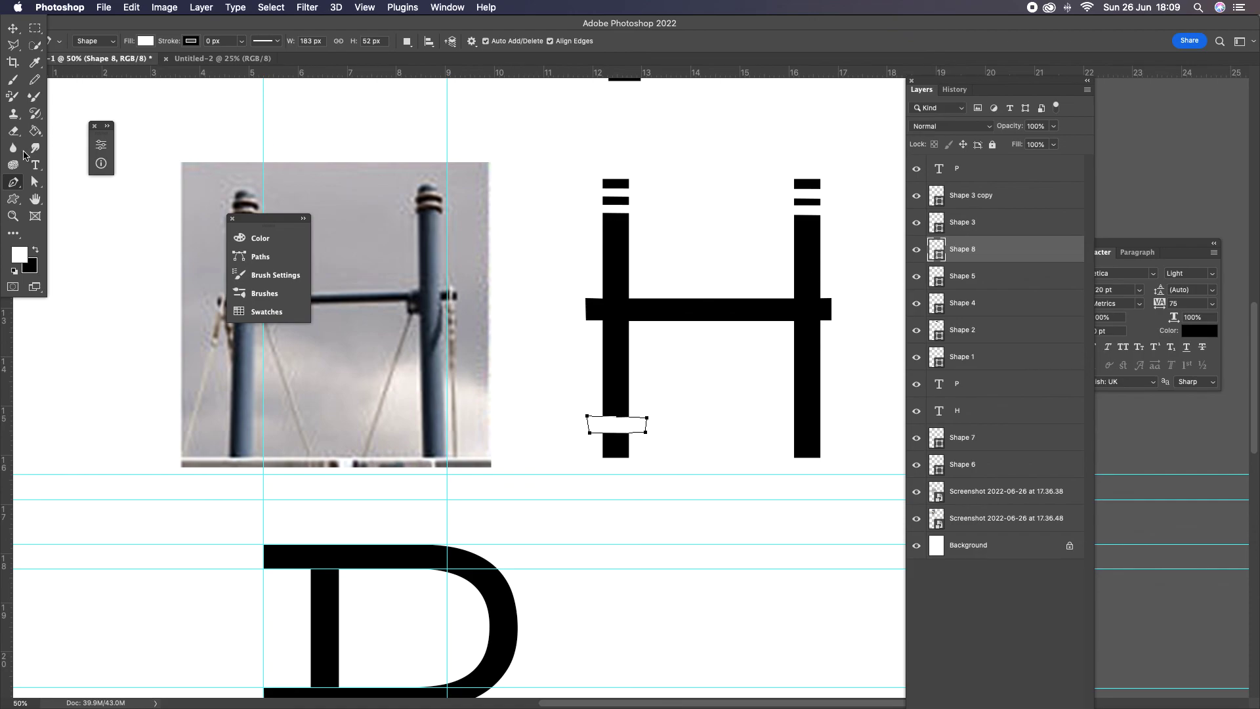
click(12, 28)
click(529, 138)
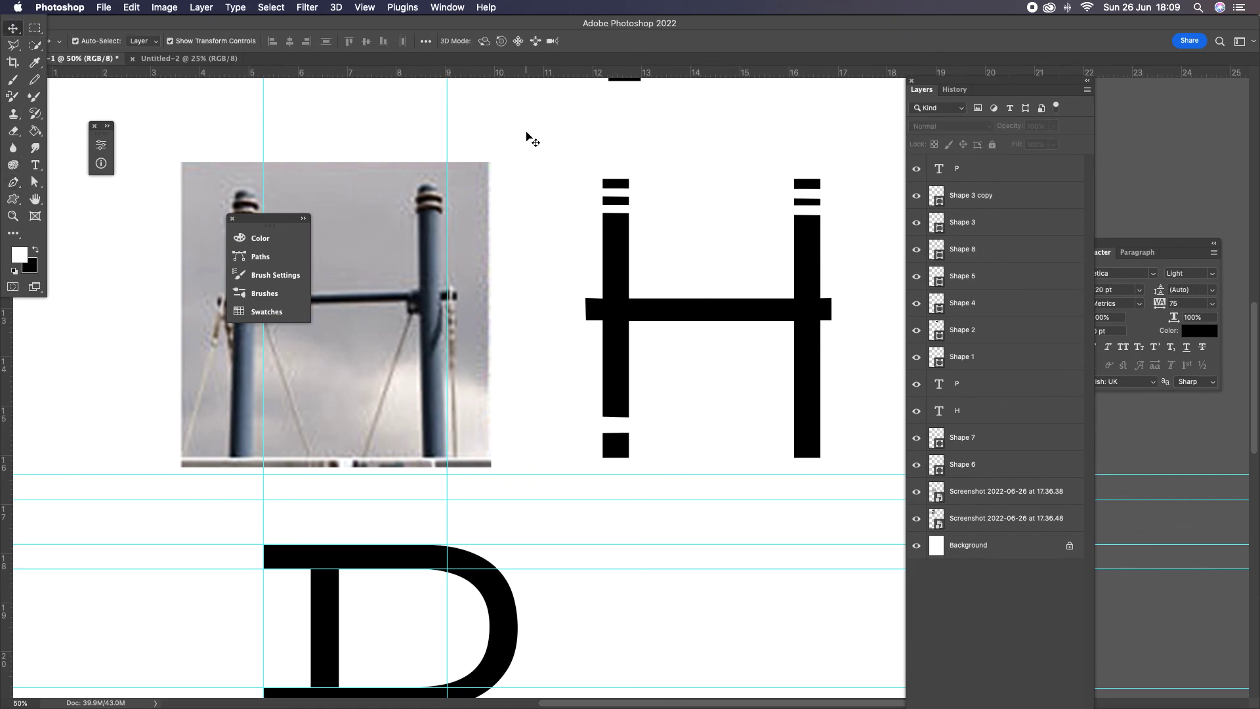